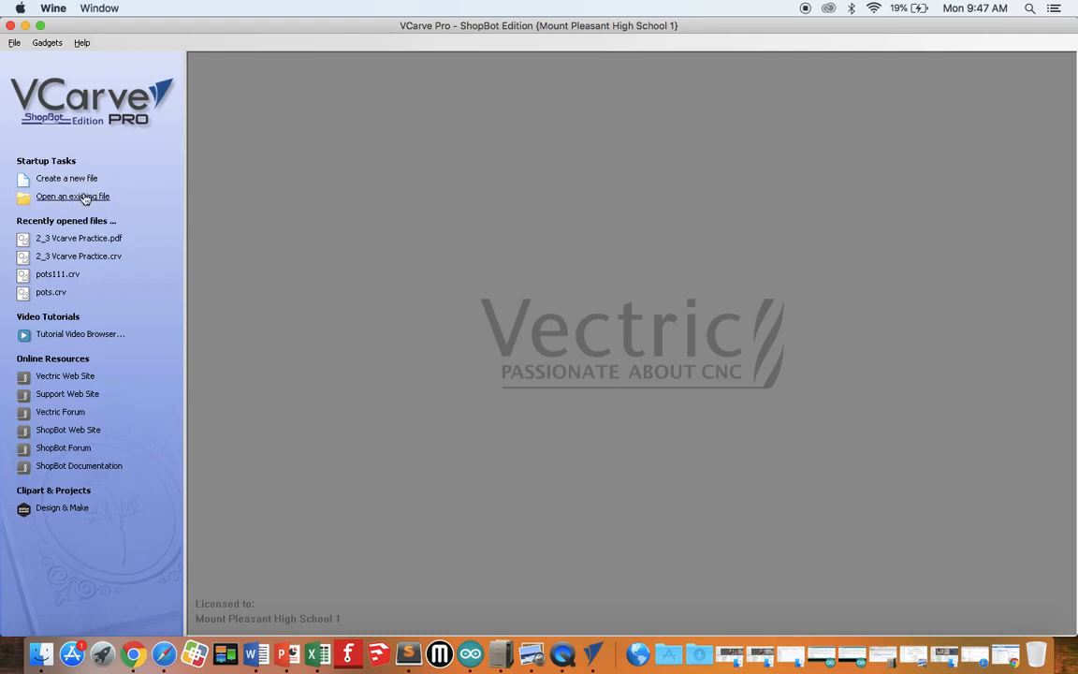
Step: Open the existing file "2_3 Vcarve Practice.pdf" from the Desktop
{"action": "left_click", "coordinate": [85, 197]}
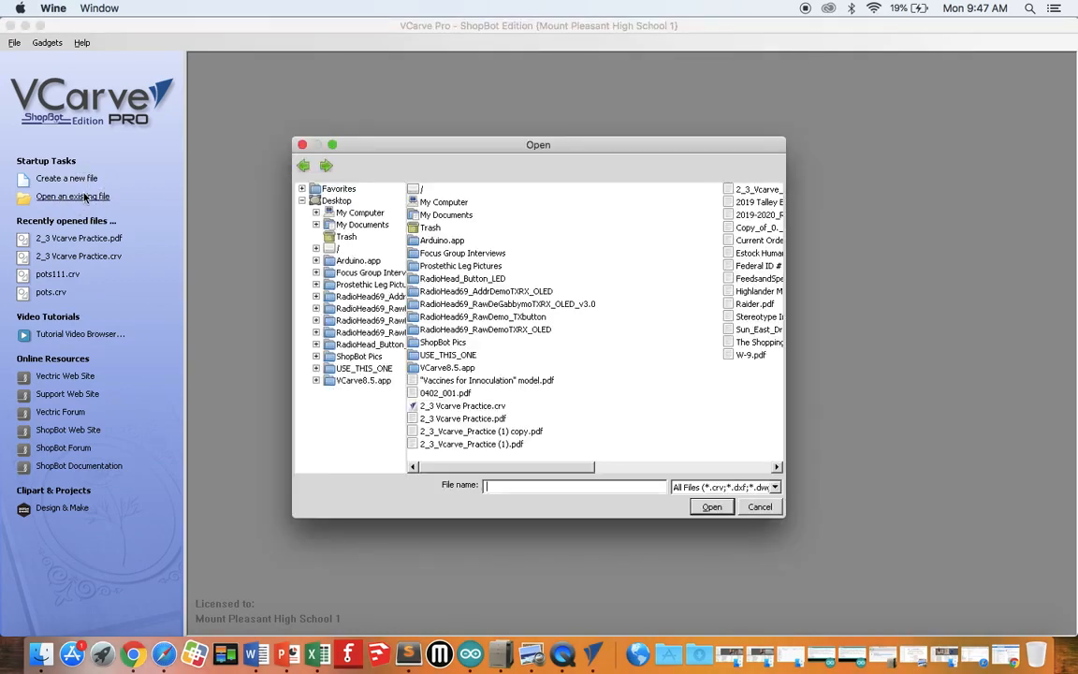
{"action": "left_click", "coordinate": [338, 201]}
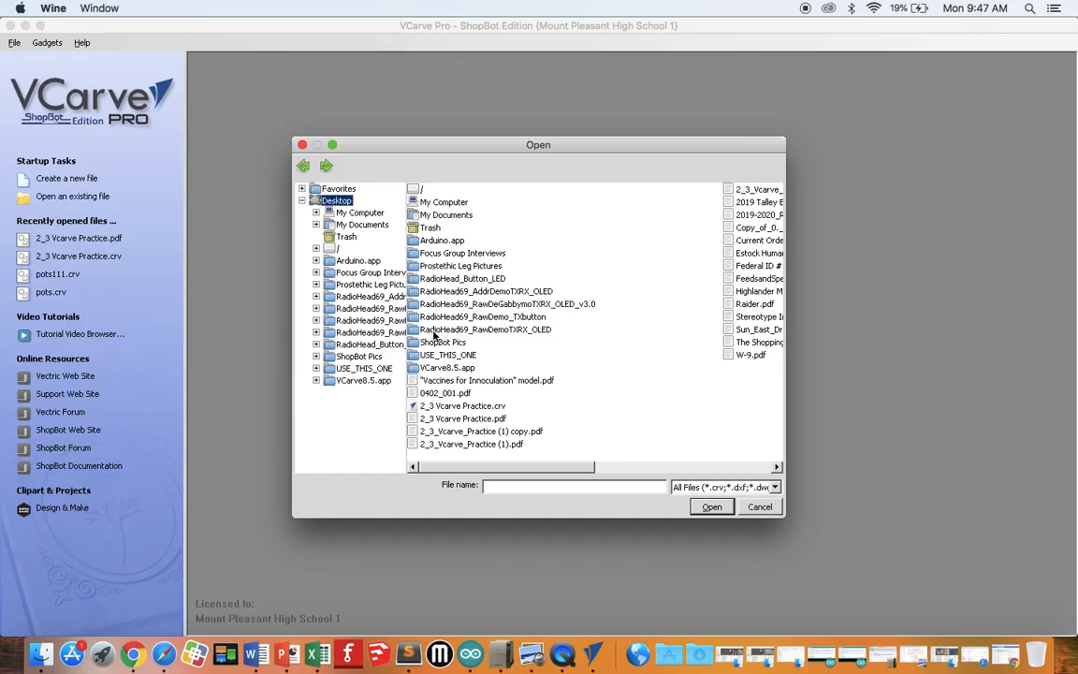
{"action": "double_click", "coordinate": [459, 420]}
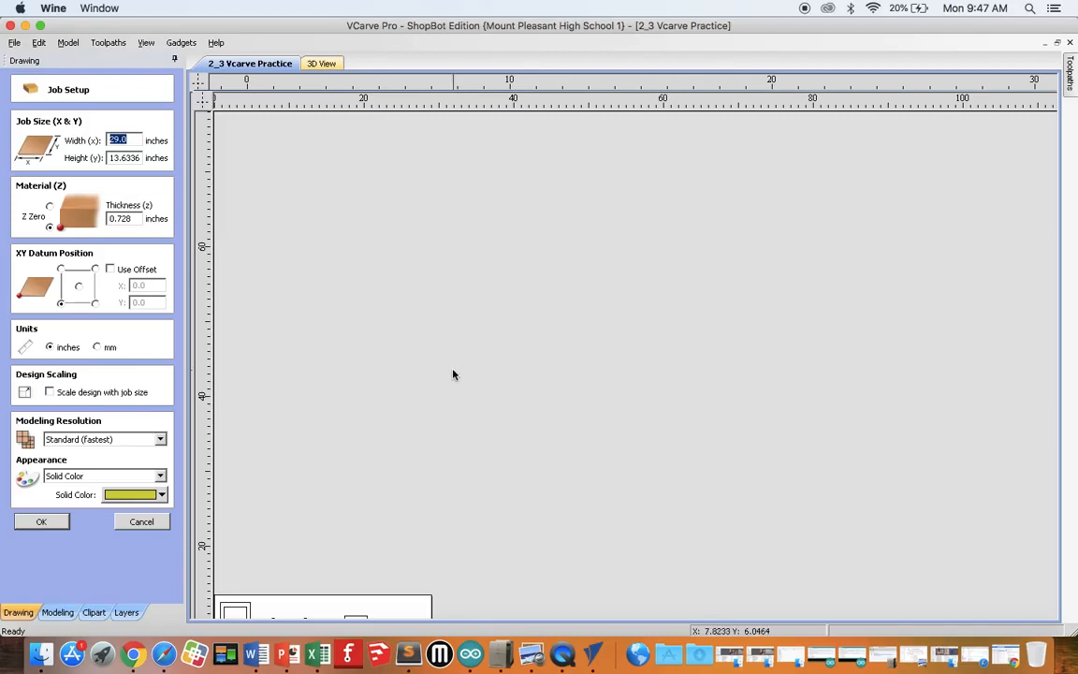
Step: Tile the 2D and 3D windows horizontally and keep the toolpath commands permanently displayed
{"action": "left_click", "coordinate": [143, 44]}
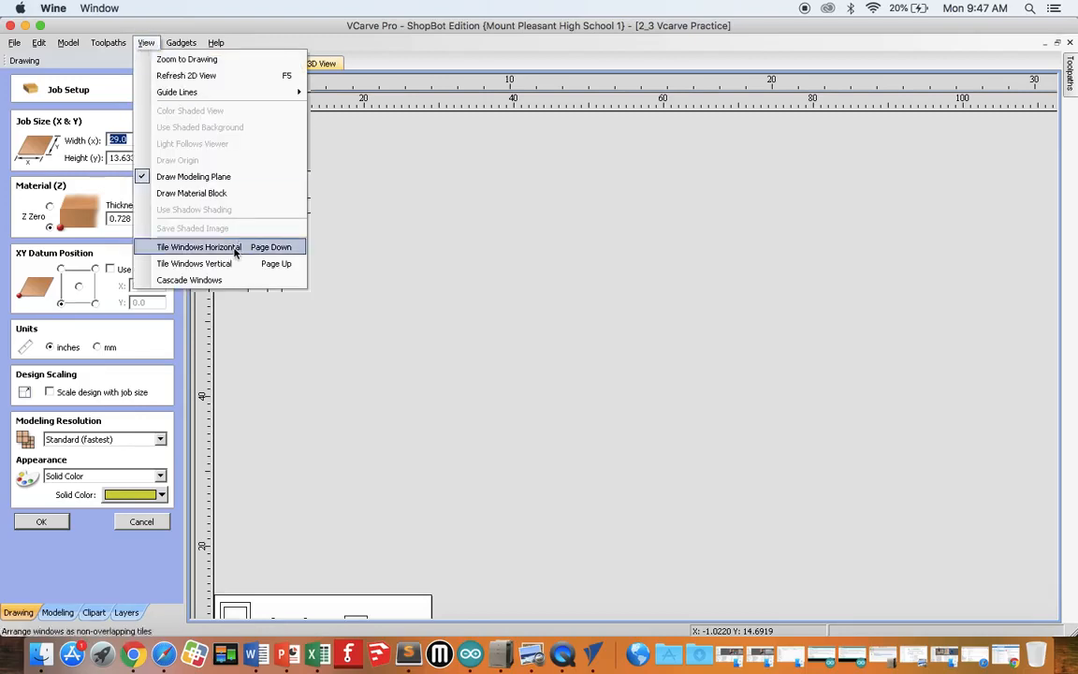
{"action": "left_click", "coordinate": [235, 248]}
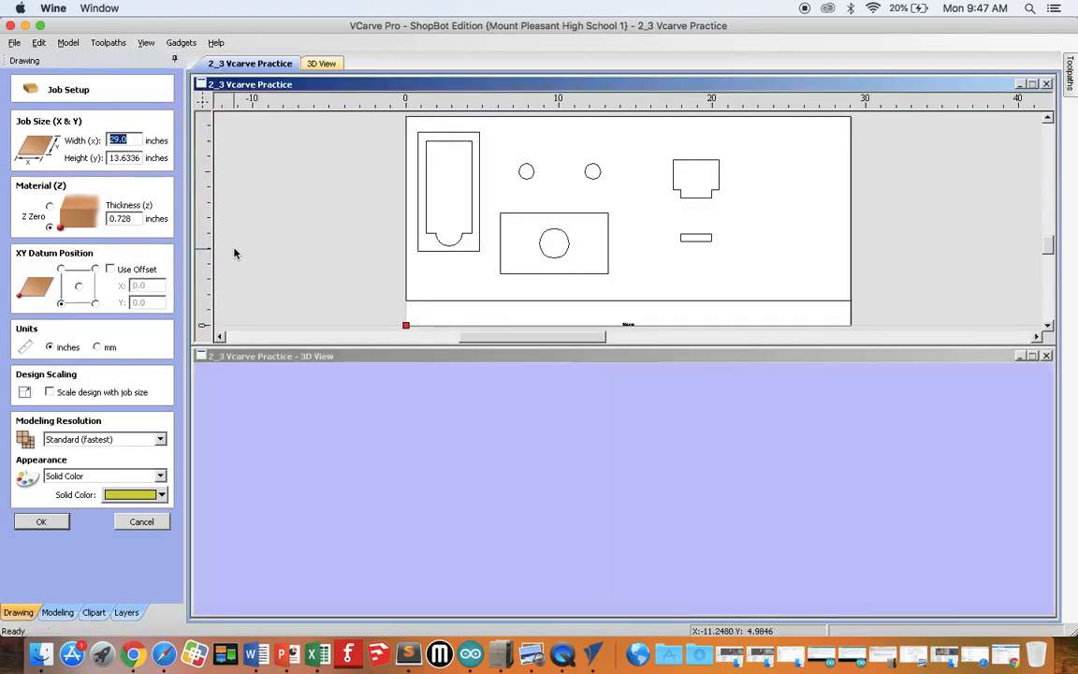
{"action": "mouse_move", "coordinate": [1072, 83]}
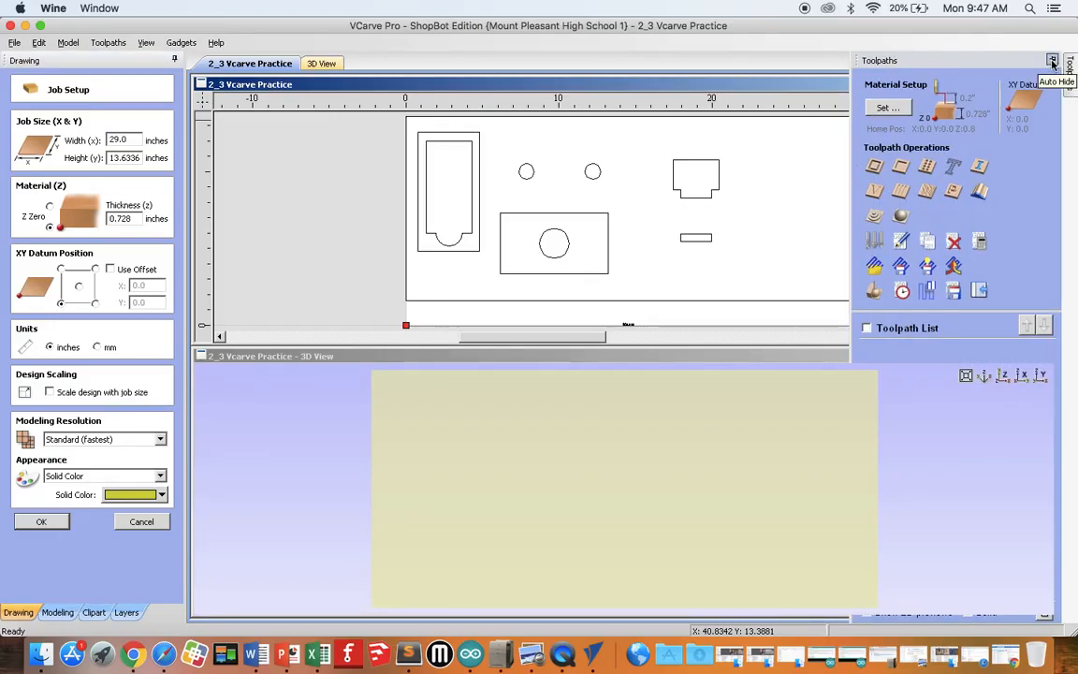
{"action": "left_click", "coordinate": [1052, 61]}
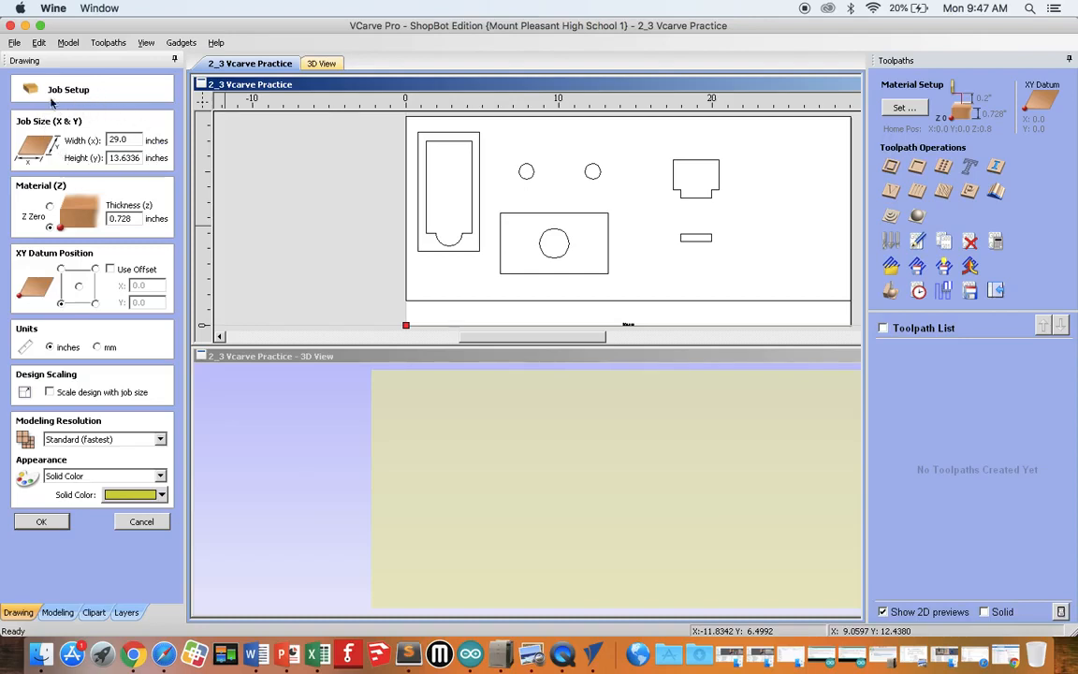
Step: Set the job size to a width of 30 inches and a height of 15 inches
{"action": "left_click", "coordinate": [132, 139]}
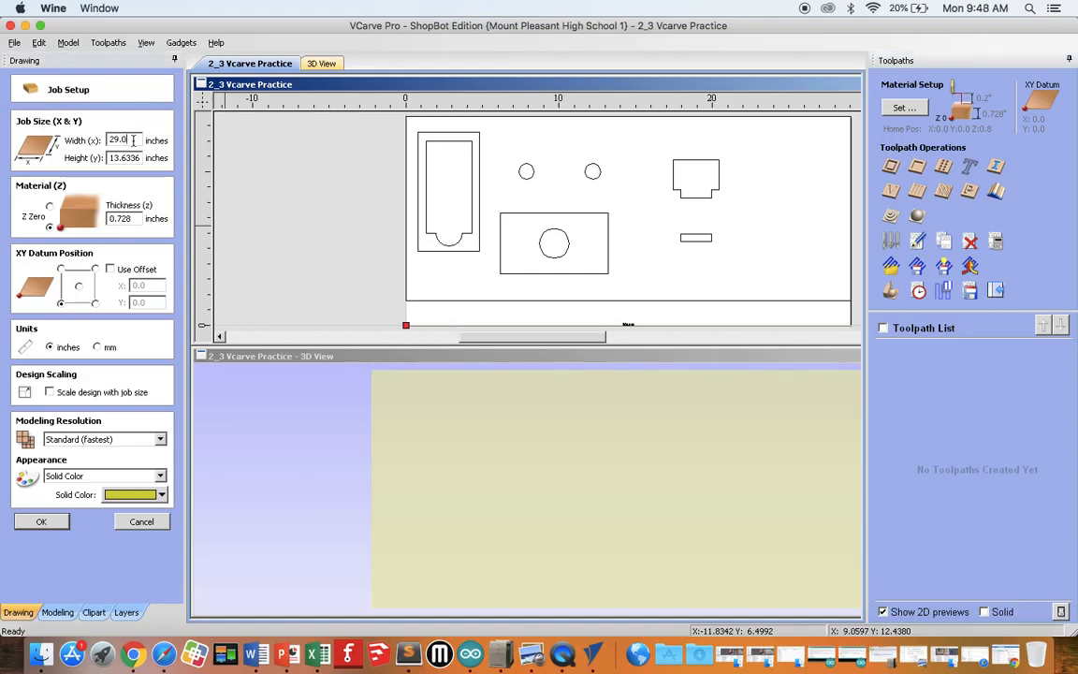
{"action": "key", "text": "BackSpace"}
{"action": "key", "text": "BackSpace"}
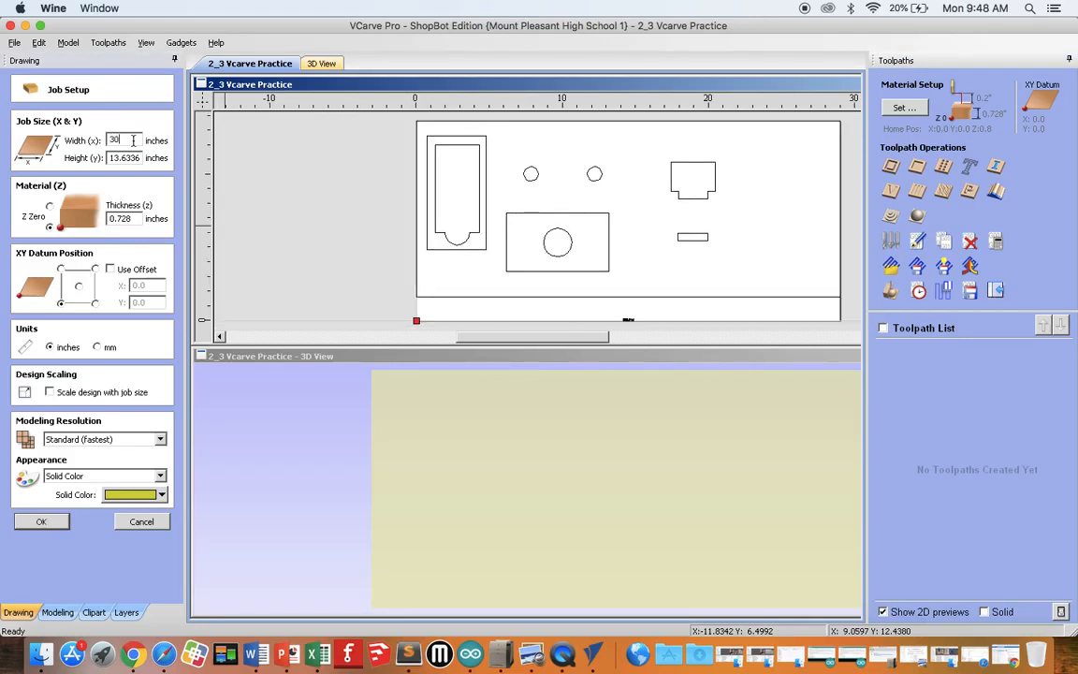
{"action": "key", "text": "Tab"}
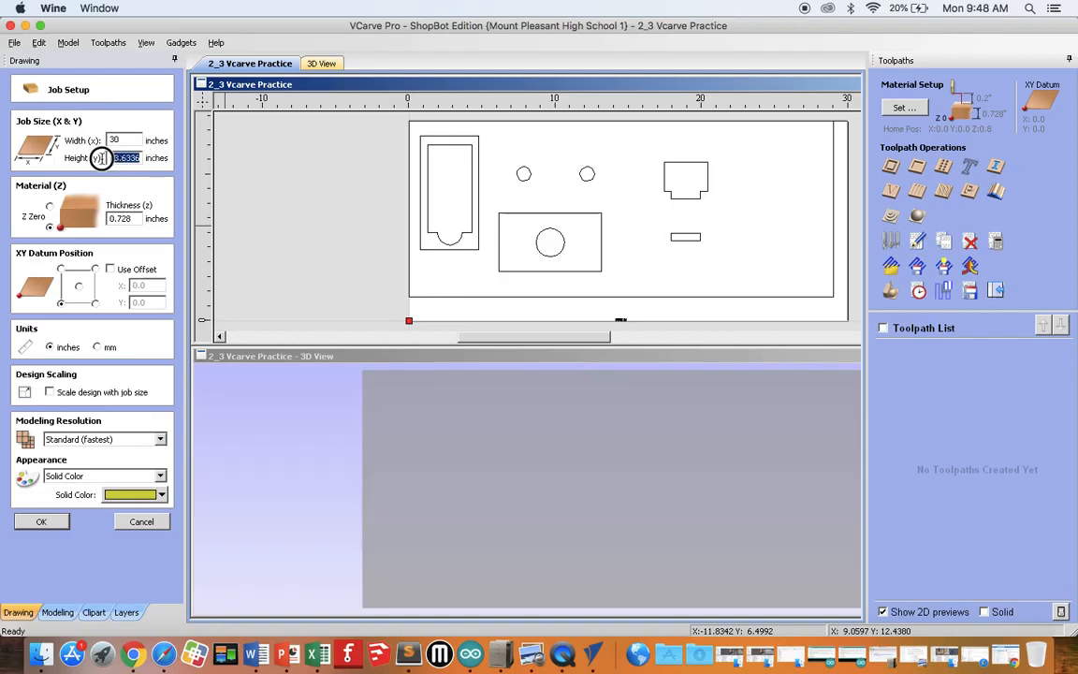
{"action": "type", "text": "15"}
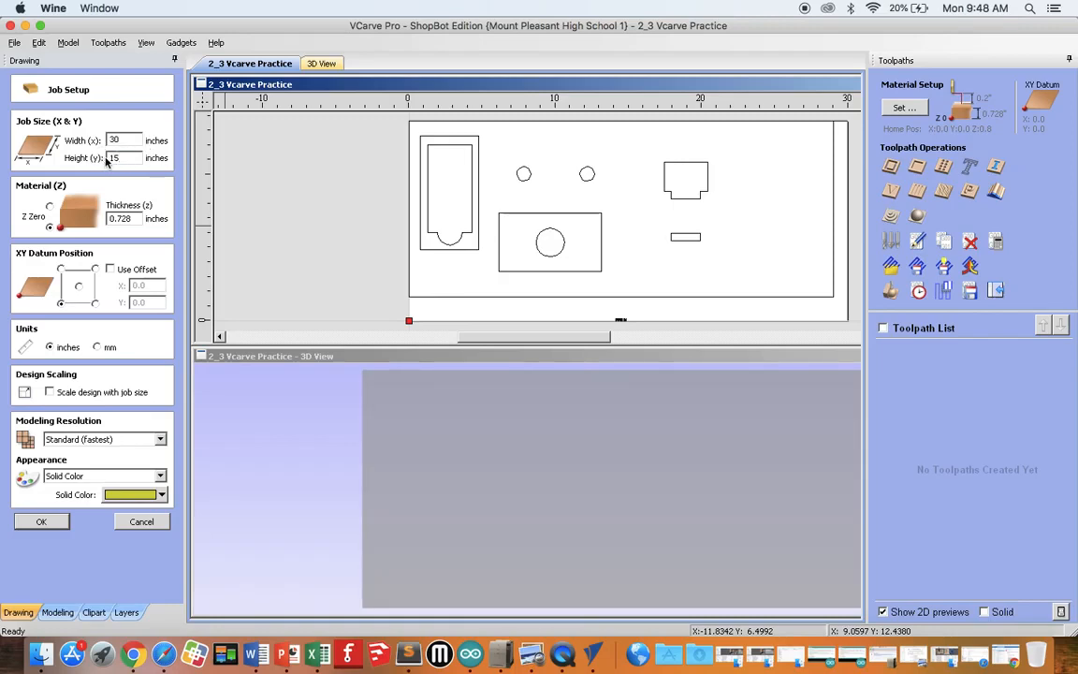
{"action": "key", "text": "Return"}
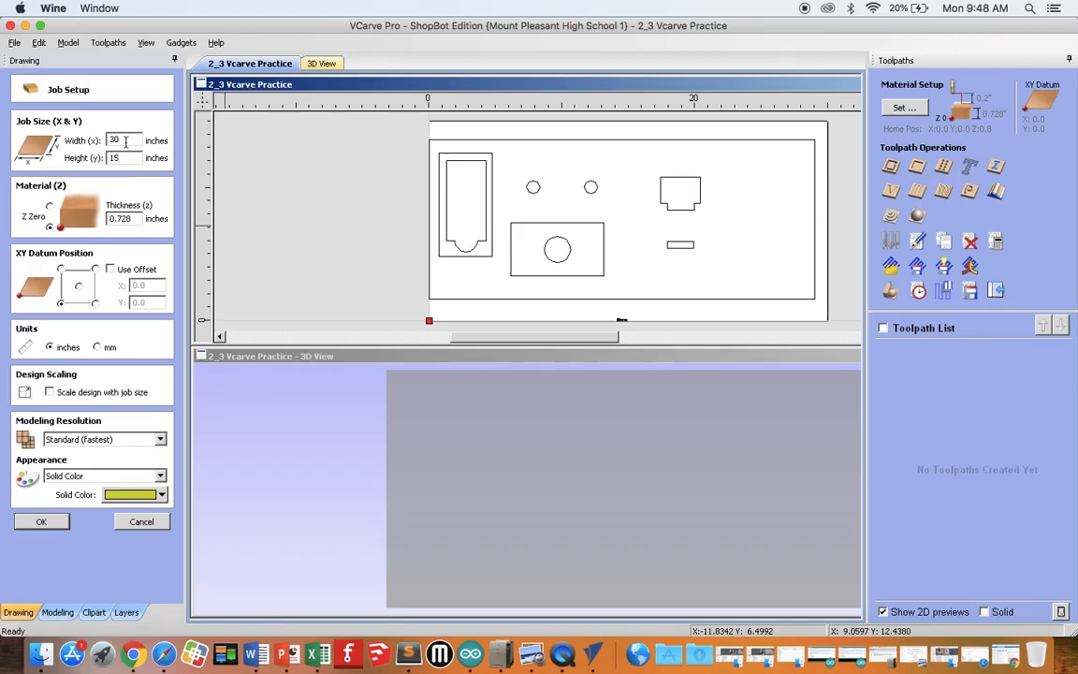
{"action": "key", "text": "Left"}
Step: Set the material thickness to .75 inches and accept the job setup
{"action": "left_click", "coordinate": [135, 218]}
{"action": "key", "text": "BackSpace"}
{"action": "key", "text": "BackSpace"}
{"action": "key", "text": "BackSpace"}
{"action": "key", "text": "BackSpace"}
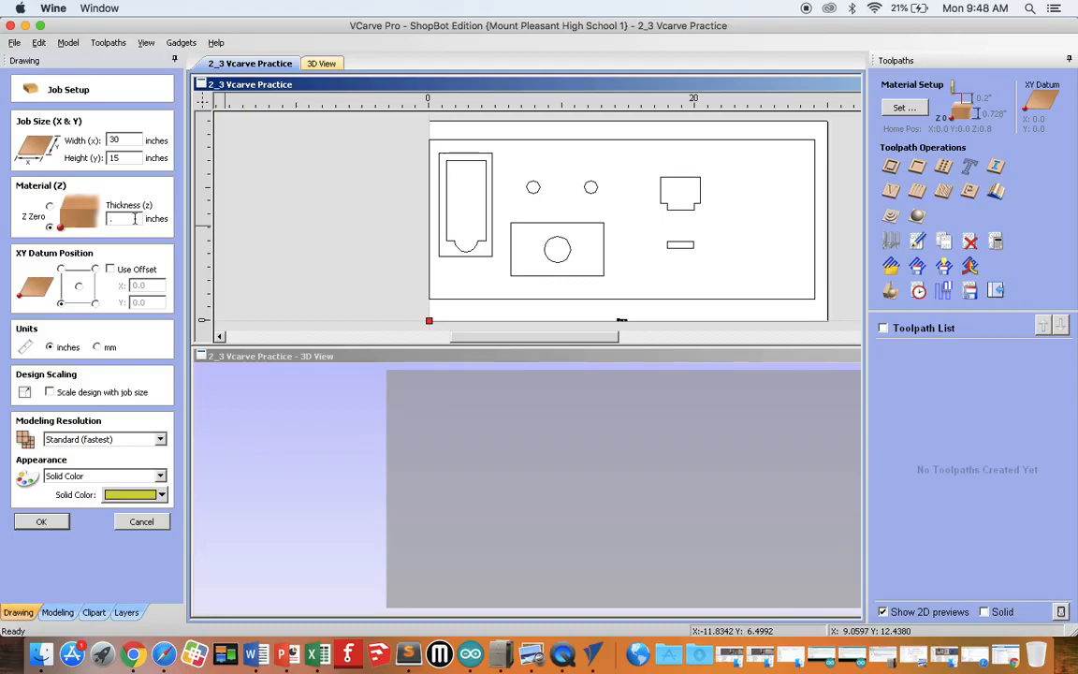
{"action": "type", "text": ".75"}
{"action": "left_click", "coordinate": [54, 530]}
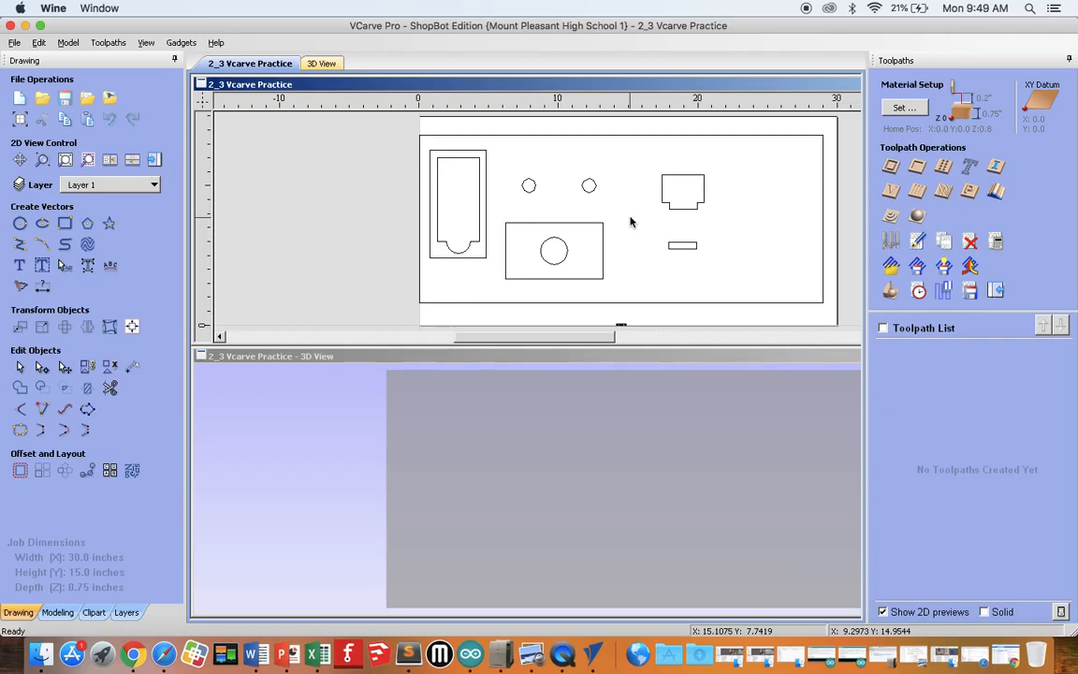
Step: Inspect the 2D drawing at several zoom levels, fit it to the view, and recheck the job setup values
{"action": "scroll", "coordinate": [631, 222], "scroll_direction": "down", "scroll_amount": 15}
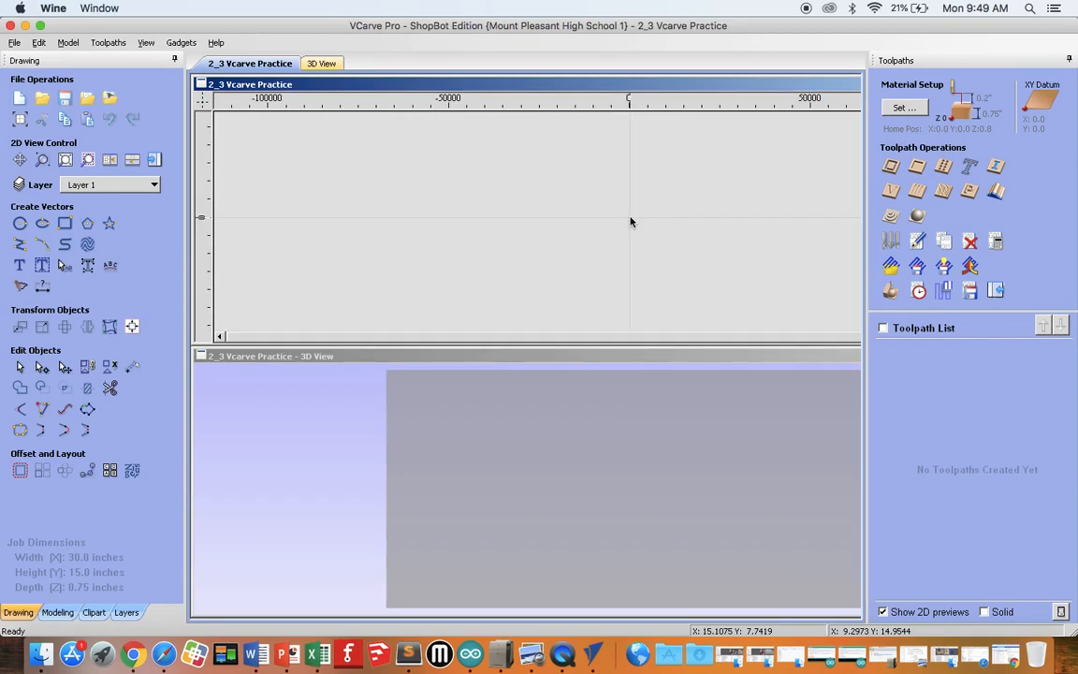
{"action": "scroll", "coordinate": [630, 222], "scroll_direction": "up", "scroll_amount": 12}
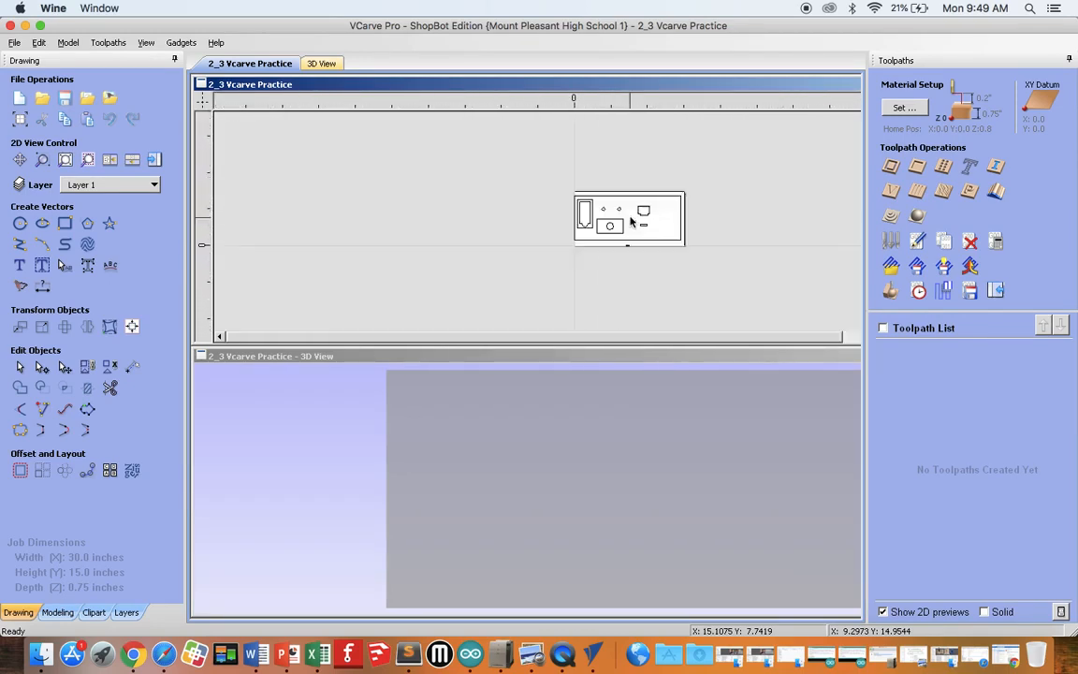
{"action": "scroll", "coordinate": [631, 222], "scroll_direction": "up", "scroll_amount": 10}
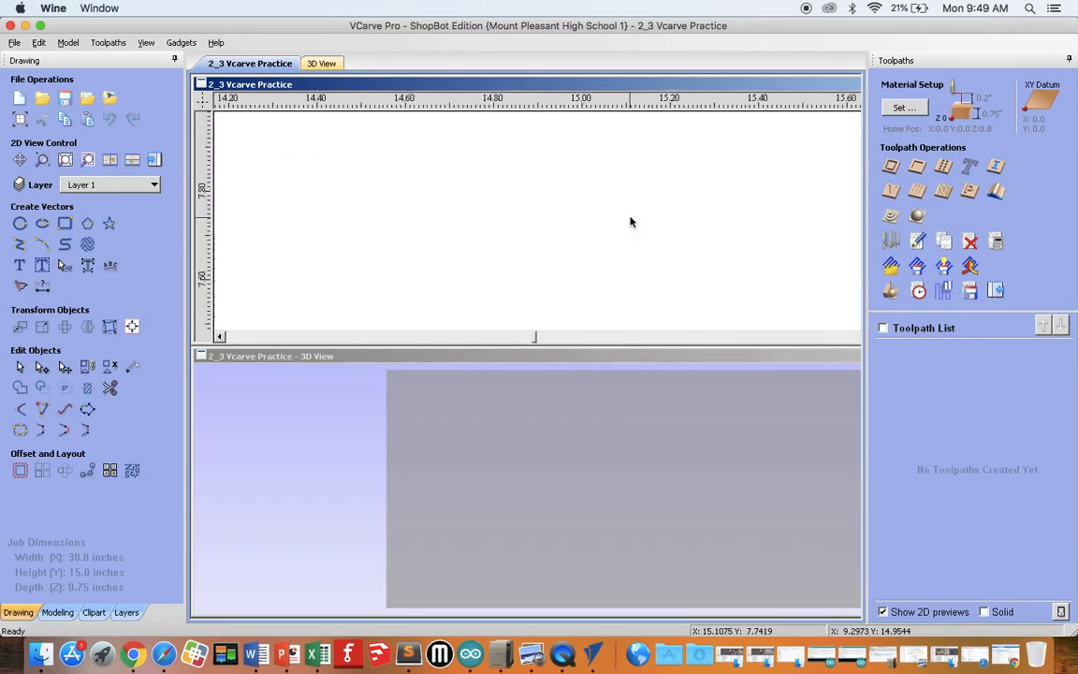
{"action": "scroll", "coordinate": [630, 222], "scroll_direction": "down", "scroll_amount": 5}
{"action": "scroll", "coordinate": [631, 222], "scroll_direction": "up", "scroll_amount": 14}
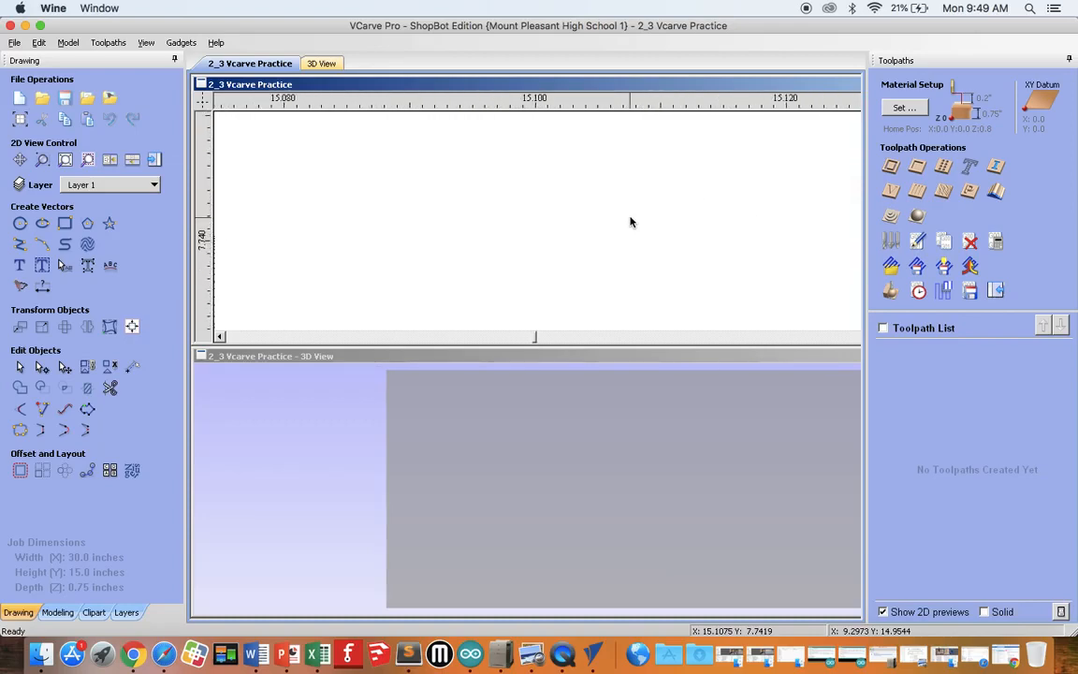
{"action": "left_click", "coordinate": [66, 161]}
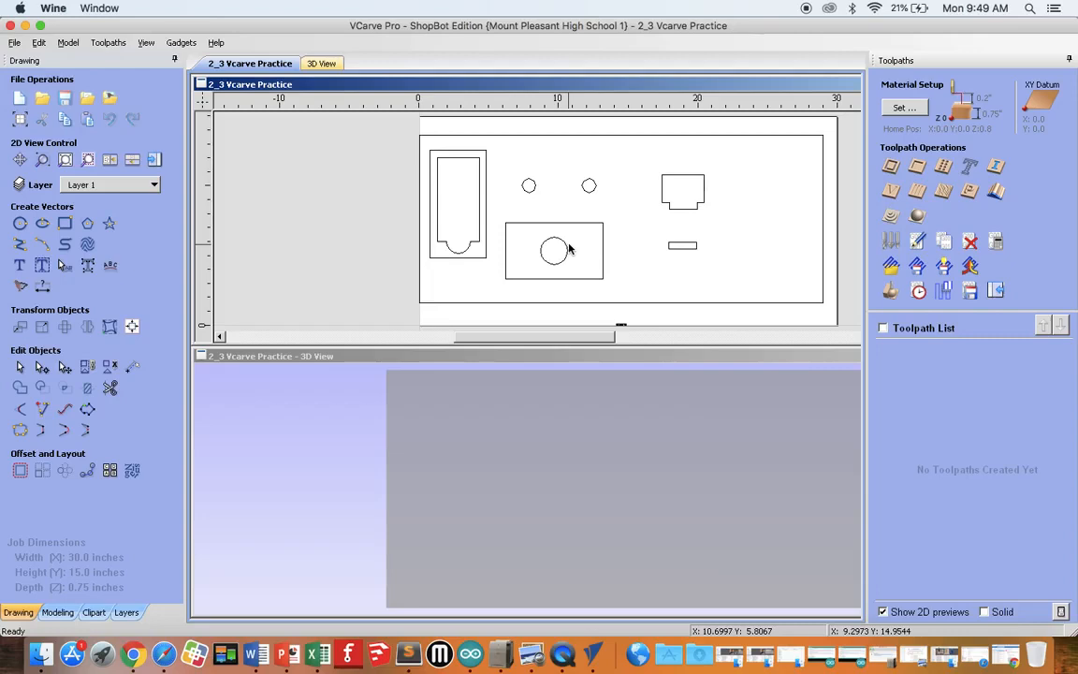
{"action": "left_click", "coordinate": [20, 122]}
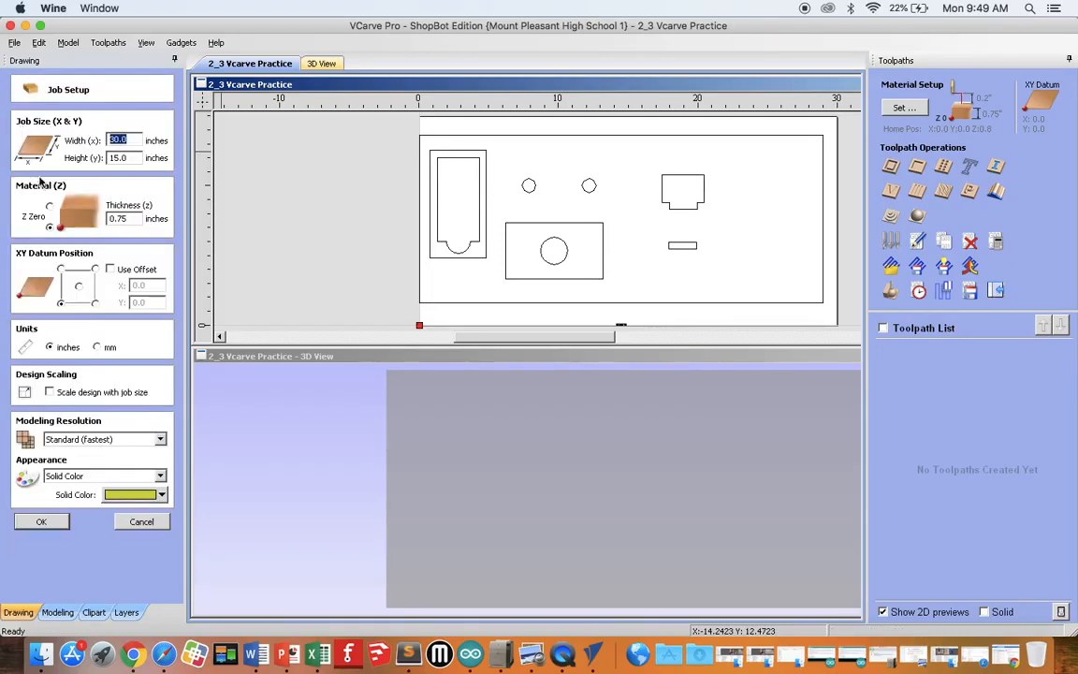
{"action": "left_click", "coordinate": [45, 521]}
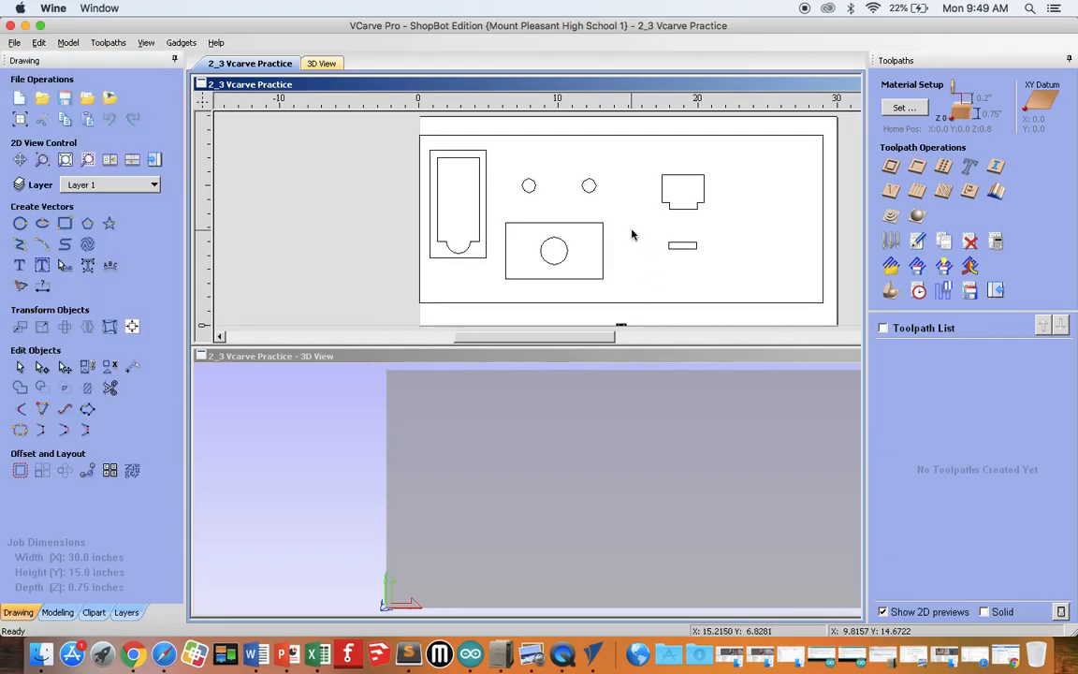
Step: Look over the drawing within the 2D workspace, ending with the entire job fitted in view
{"action": "scroll", "coordinate": [632, 235], "scroll_direction": "down", "scroll_amount": 5}
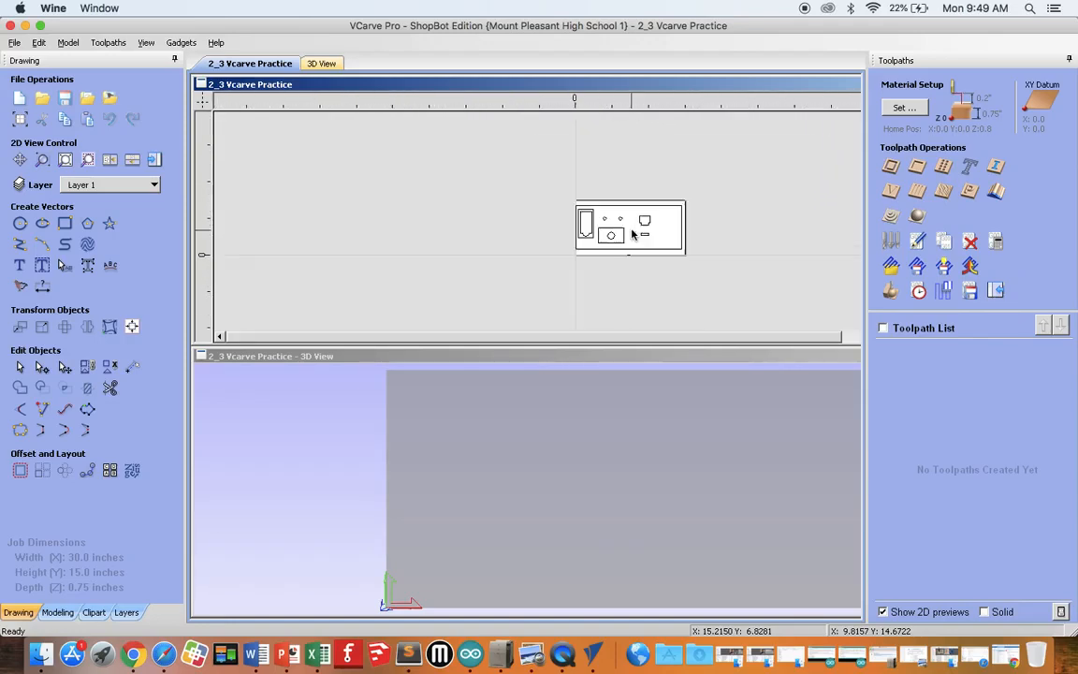
{"action": "scroll", "coordinate": [633, 234], "scroll_direction": "up", "scroll_amount": 5}
{"action": "scroll", "coordinate": [633, 234], "scroll_direction": "down", "scroll_amount": 6}
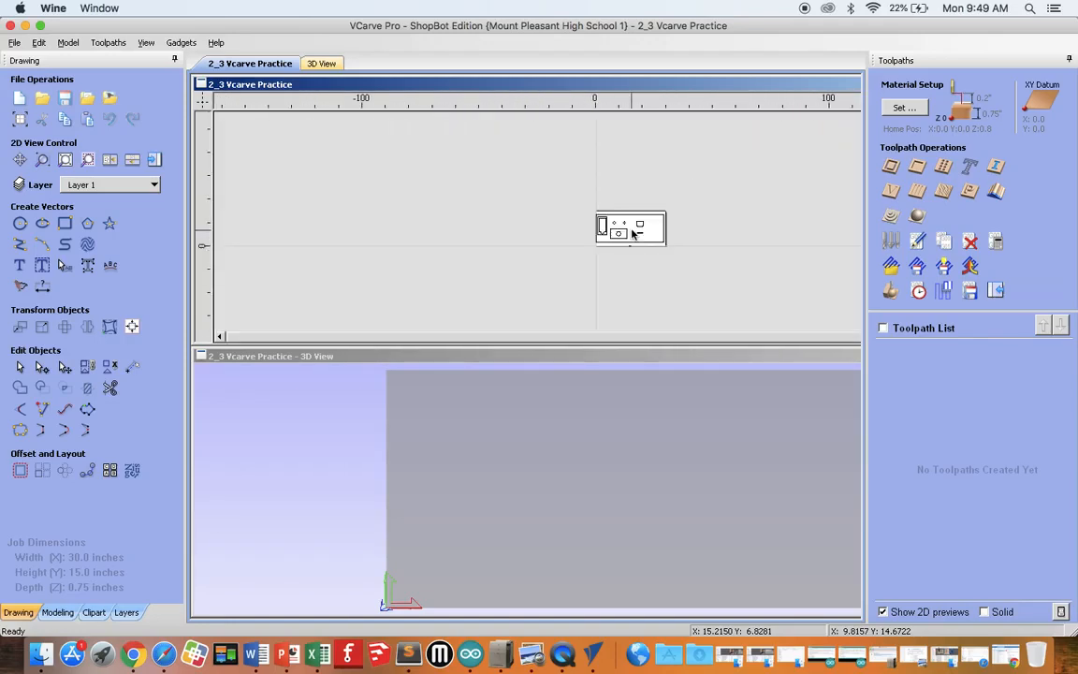
{"action": "scroll", "coordinate": [632, 235], "scroll_direction": "up", "scroll_amount": 10}
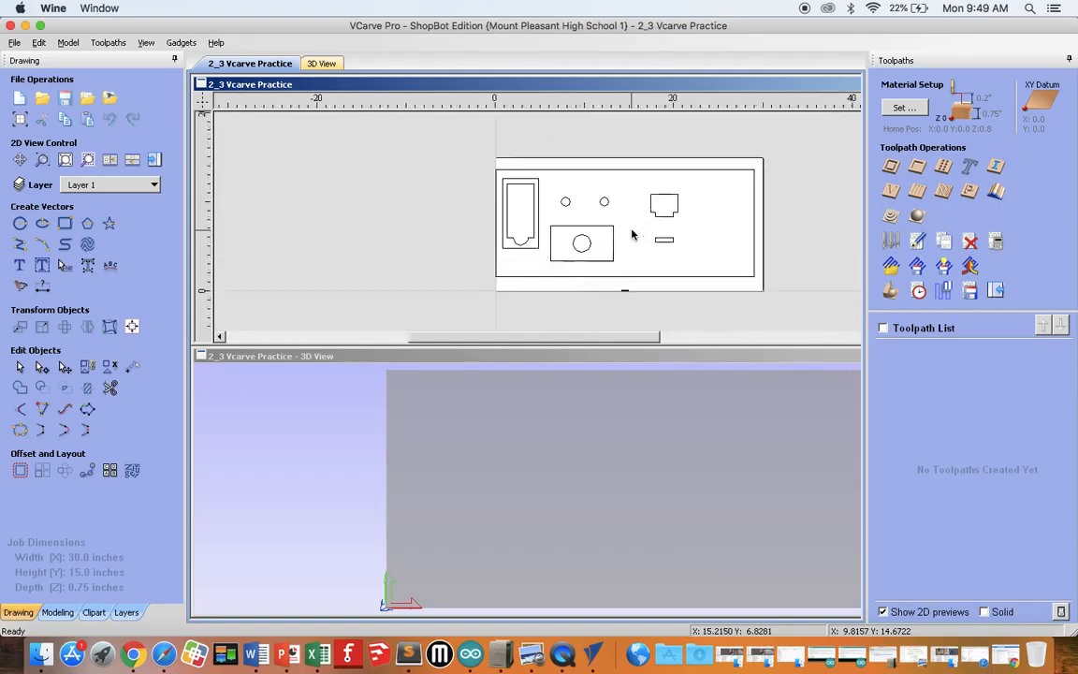
{"action": "scroll", "coordinate": [631, 235], "scroll_direction": "down", "scroll_amount": 10}
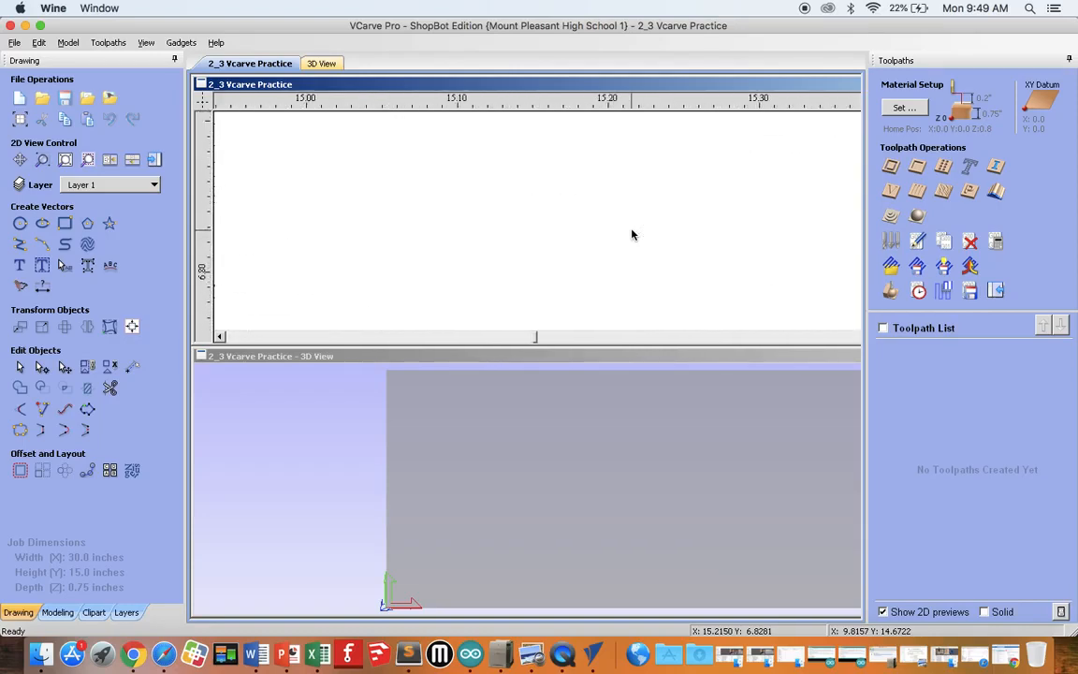
{"action": "scroll", "coordinate": [632, 235], "scroll_direction": "up", "scroll_amount": 10}
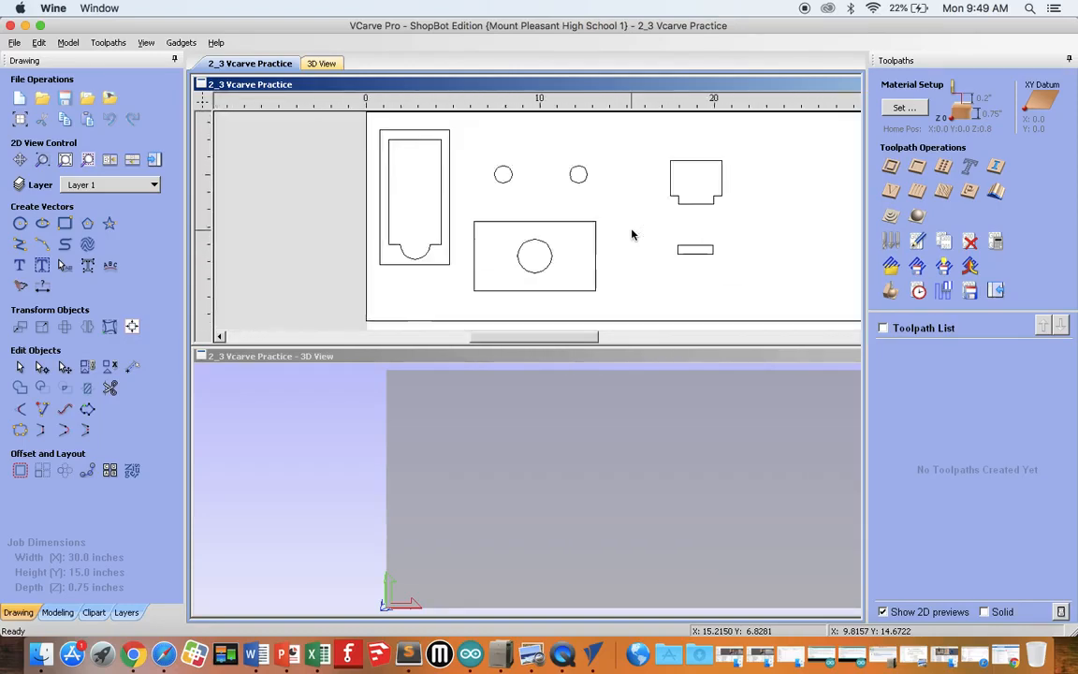
{"action": "left_click", "coordinate": [65, 160]}
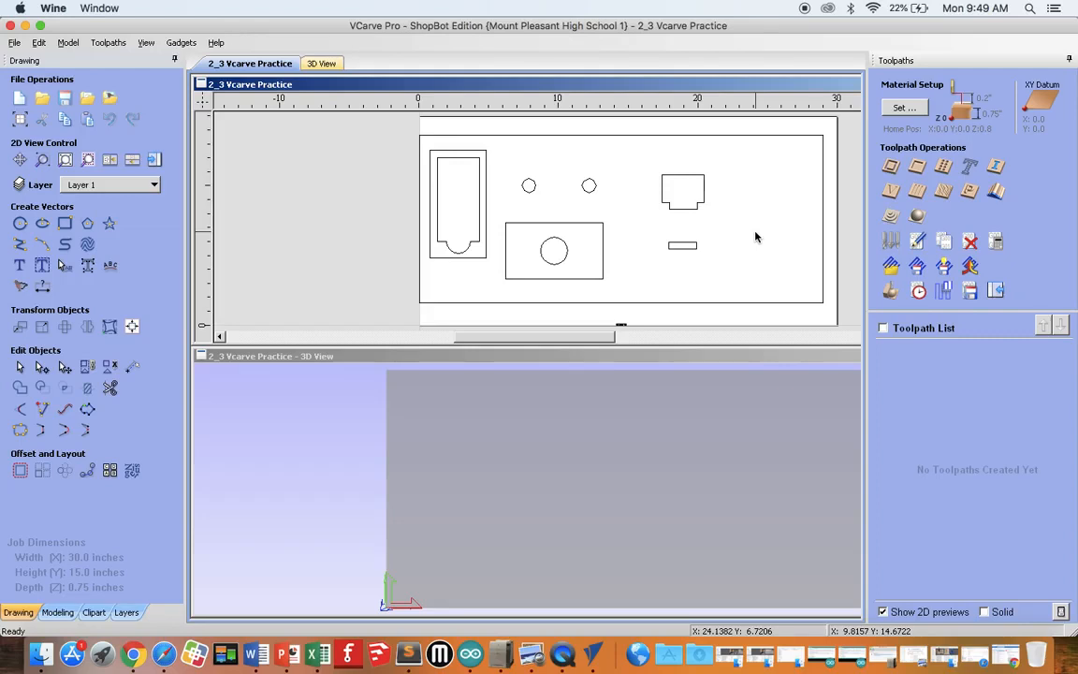
Step: Try moving only the right edge of the rectangle around the large circle about 2 inches outward, and undo that move
{"action": "left_click", "coordinate": [603, 248]}
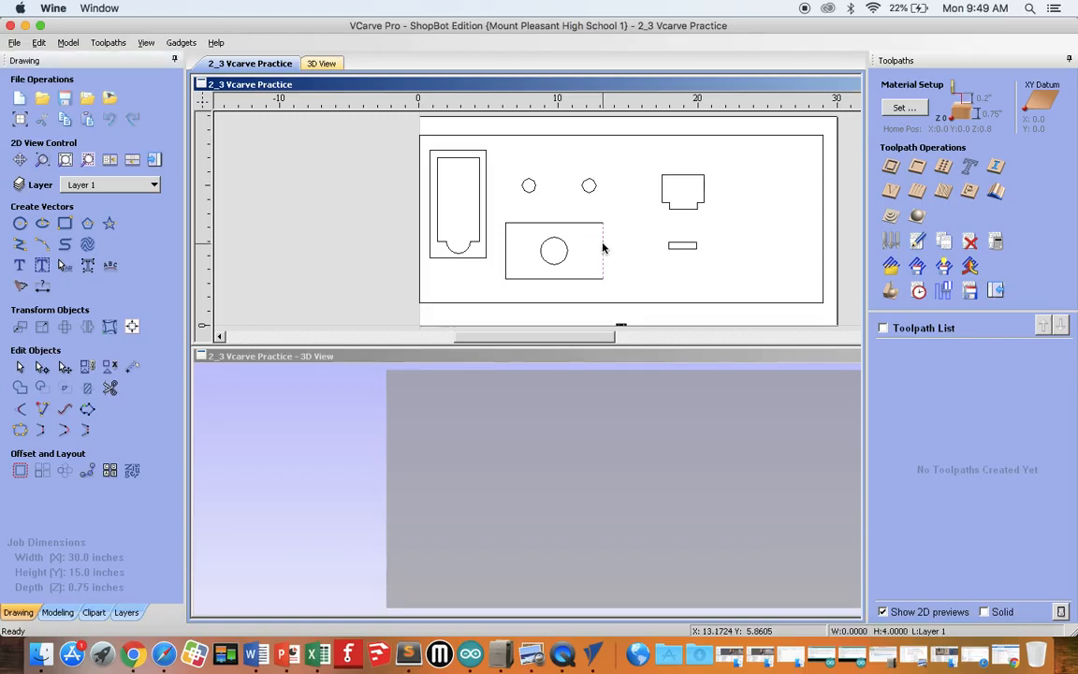
{"action": "left_click", "coordinate": [618, 250]}
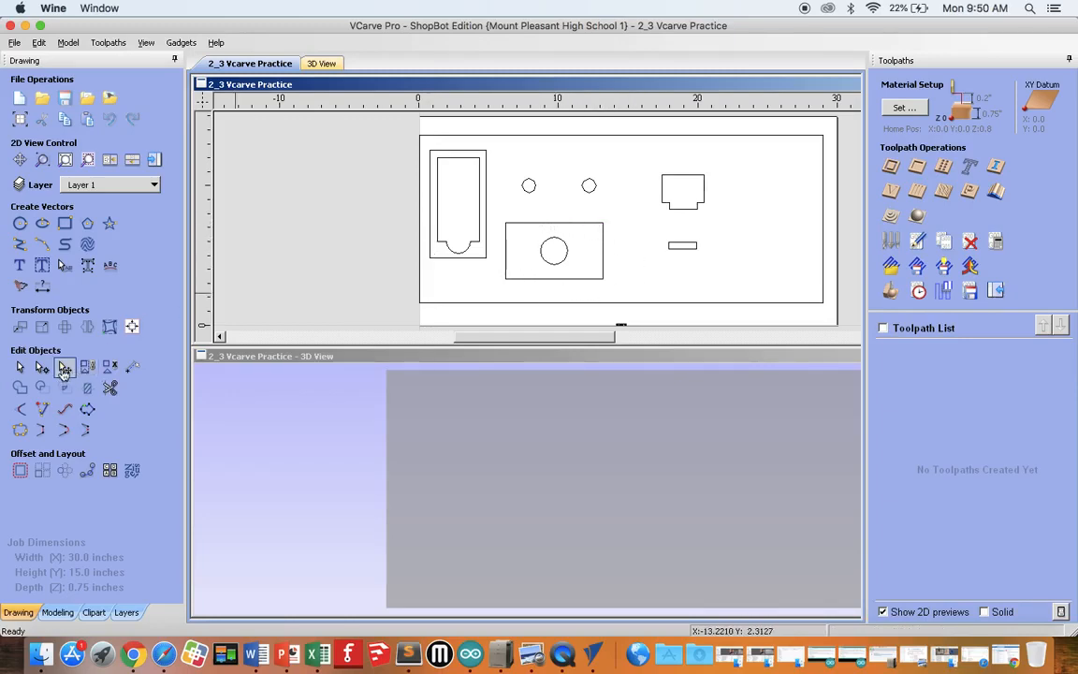
{"action": "left_click", "coordinate": [604, 255]}
{"action": "left_click_drag", "start_coordinate": [604, 252], "coordinate": [632, 253]}
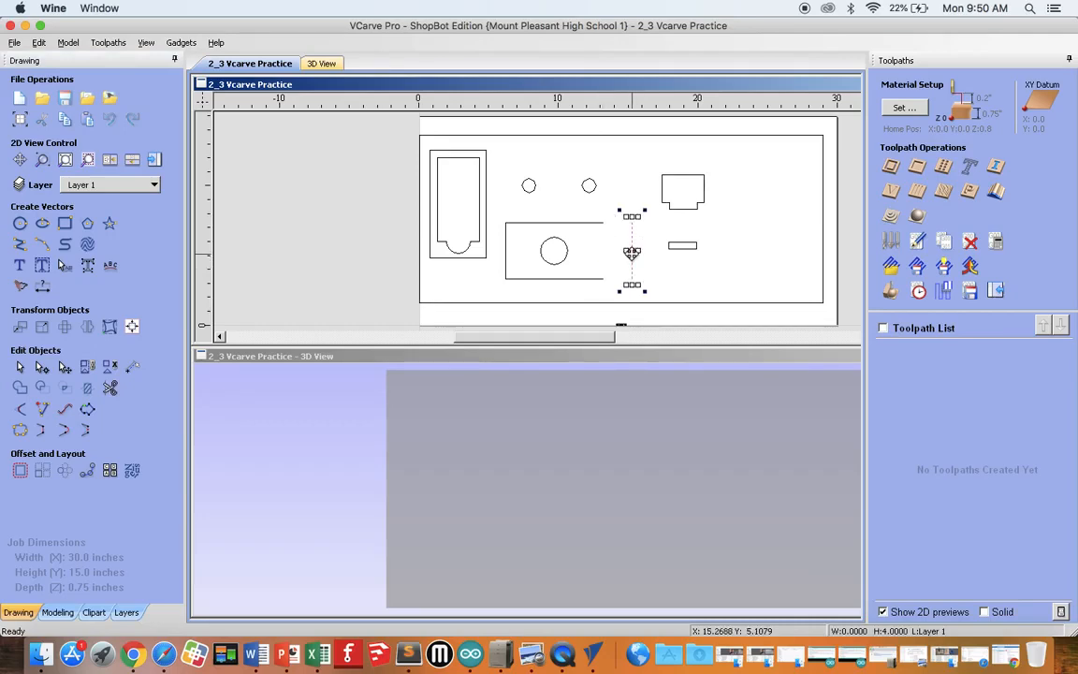
{"action": "left_click", "coordinate": [40, 44]}
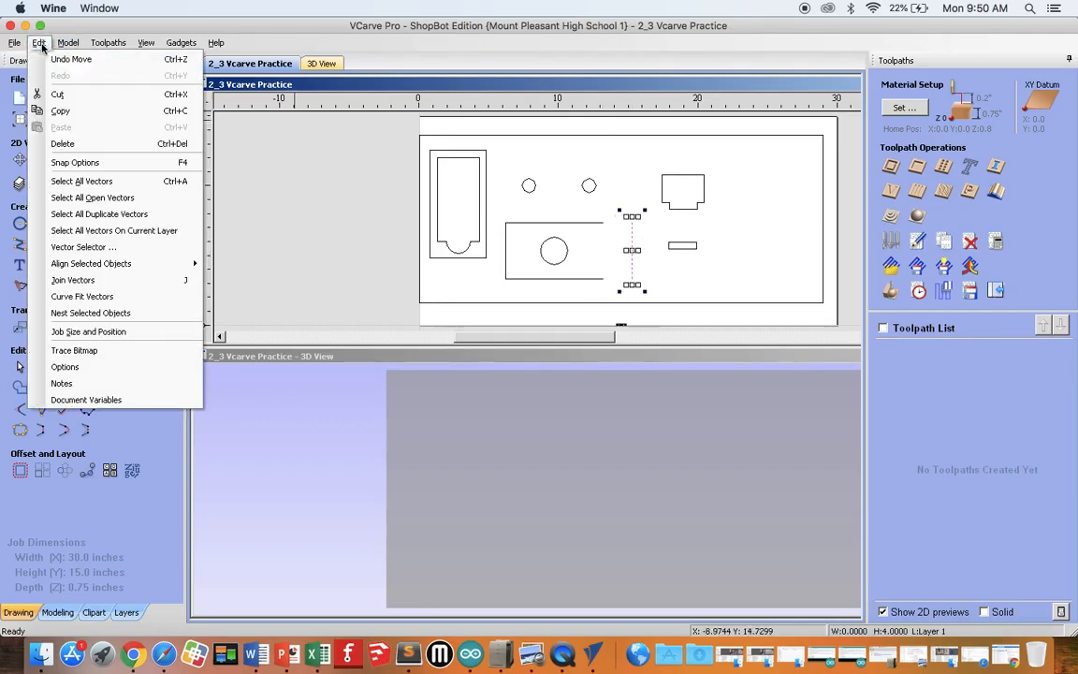
{"action": "left_click", "coordinate": [71, 59]}
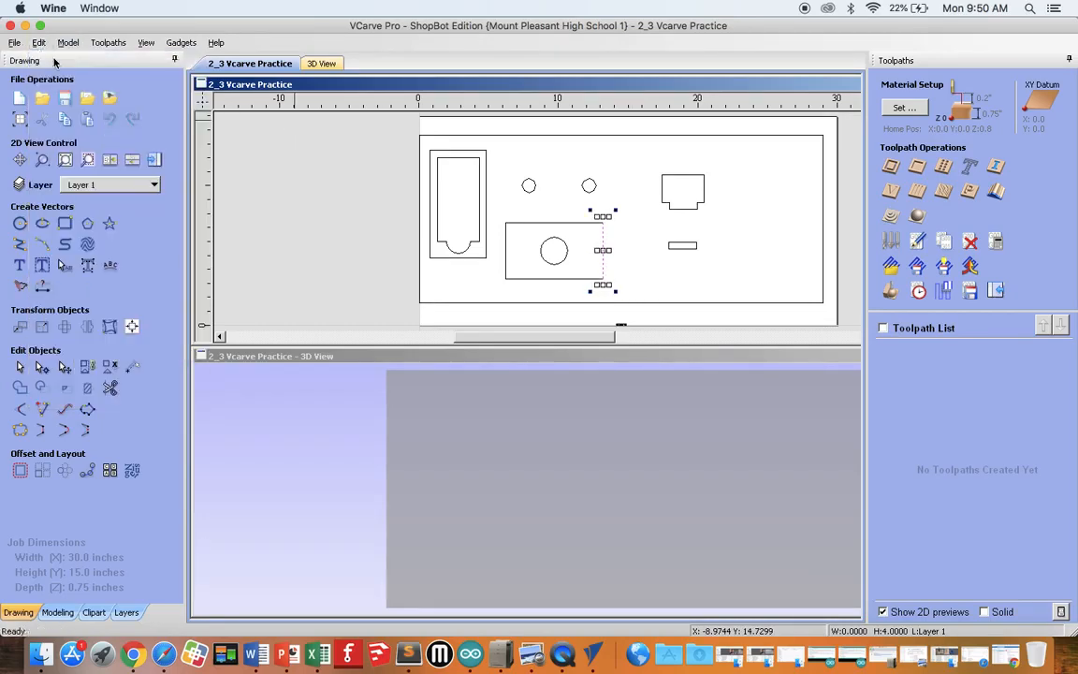
{"action": "left_click", "coordinate": [636, 275]}
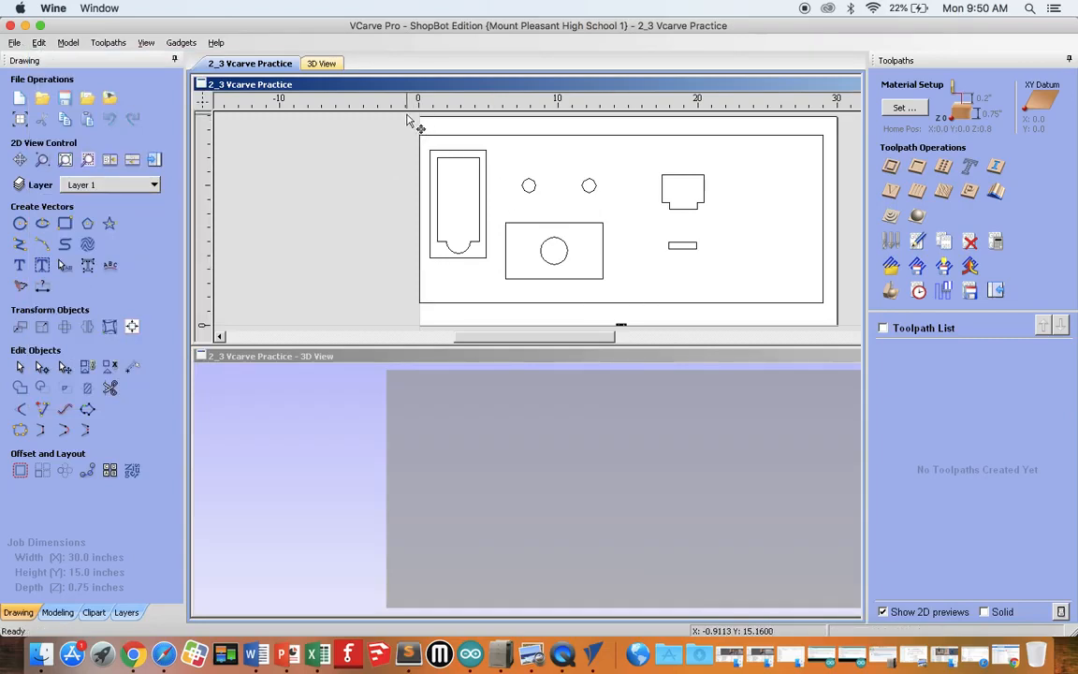
Step: Select all vectors and check the closed and open vector counts in Join Vectors without joining them
{"action": "mouse_move", "coordinate": [407, 120]}
{"action": "left_mouse_down"}
{"action": "mouse_move", "coordinate": [633, 159]}
{"action": "mouse_move", "coordinate": [801, 240]}
{"action": "mouse_move", "coordinate": [847, 300]}
{"action": "mouse_move", "coordinate": [848, 328]}
{"action": "left_mouse_up"}
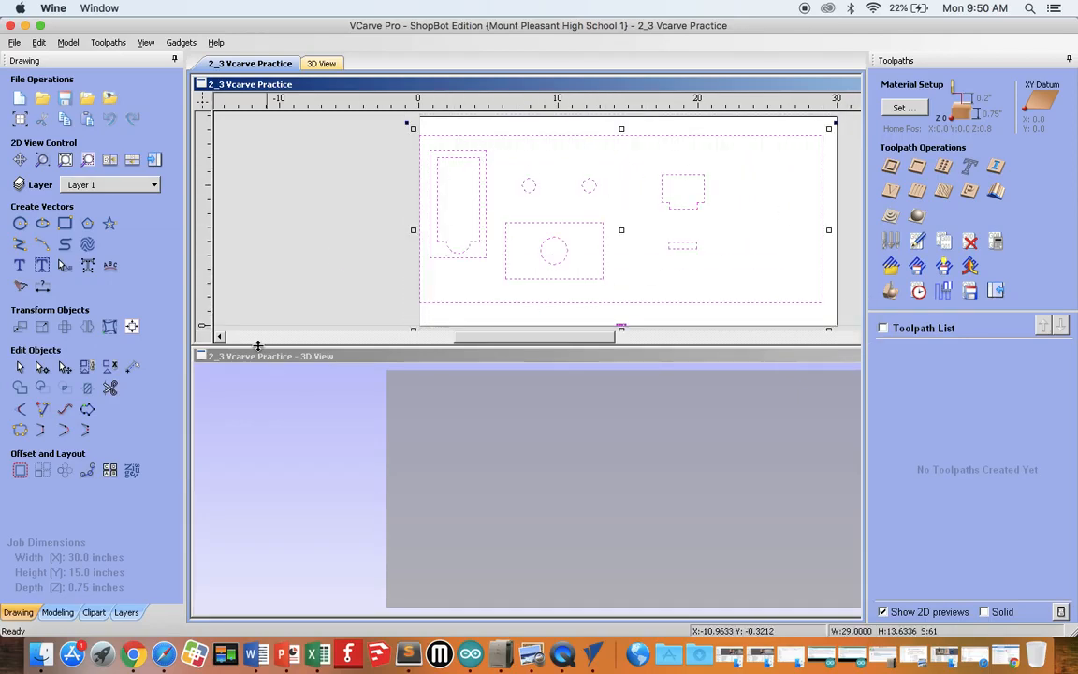
{"action": "left_click", "coordinate": [19, 433]}
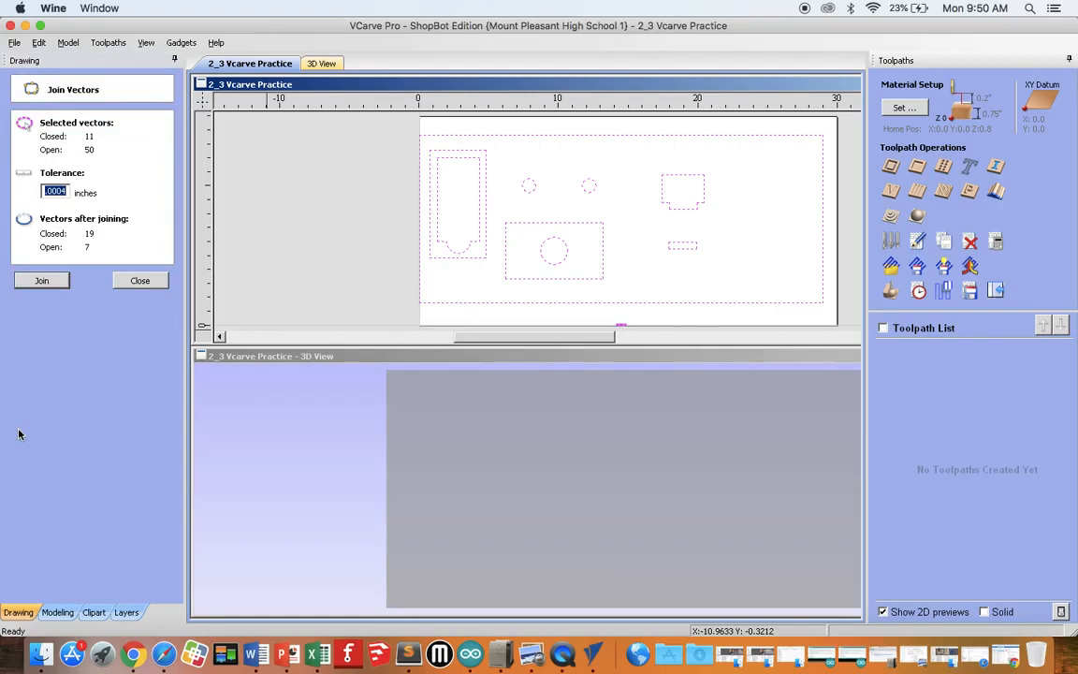
{"action": "left_click", "coordinate": [143, 282]}
Step: Delete the SCALE 1:1 text vectors from along the bottom edge of the job
{"action": "left_click", "coordinate": [615, 321]}
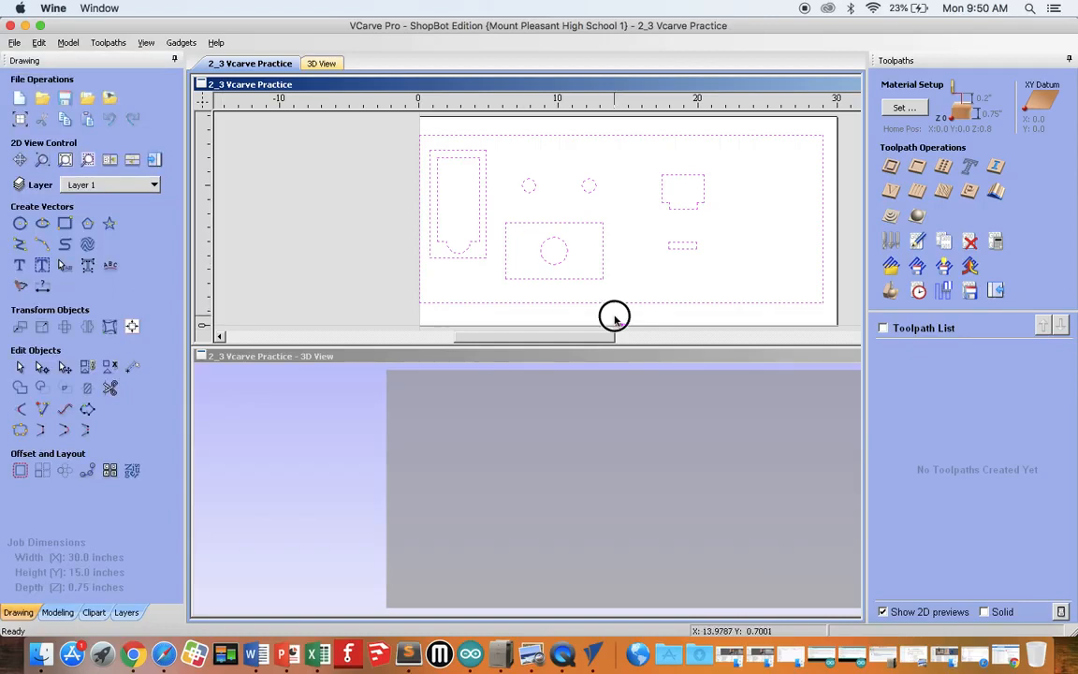
{"action": "left_click_drag", "start_coordinate": [609, 317], "coordinate": [633, 333]}
{"action": "scroll", "coordinate": [633, 332], "scroll_direction": "up", "scroll_amount": 6}
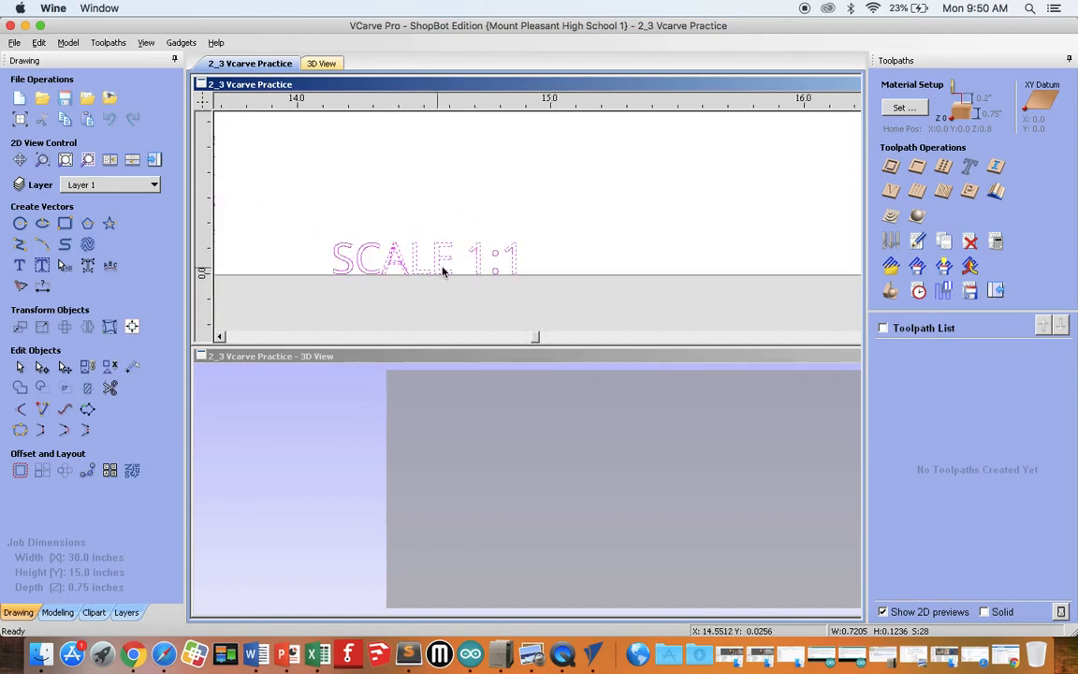
{"action": "left_click", "coordinate": [355, 202]}
{"action": "left_click_drag", "start_coordinate": [297, 210], "coordinate": [556, 306]}
{"action": "right_click", "coordinate": [536, 231]}
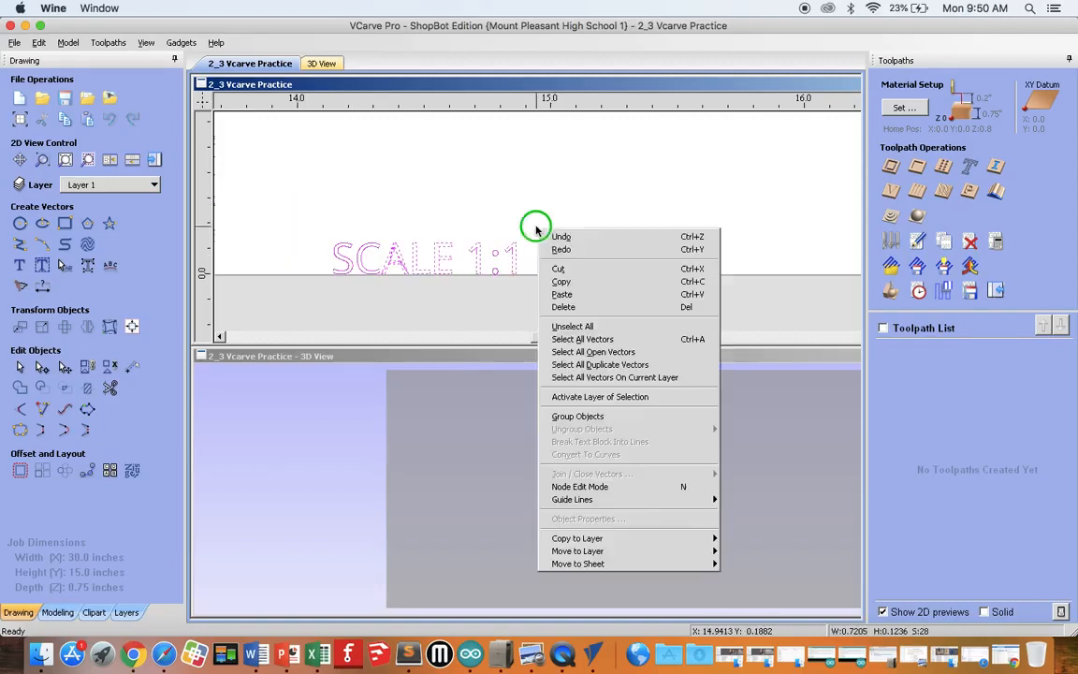
{"action": "left_click", "coordinate": [580, 308]}
Step: Look over the remaining drawing in the 2D view at several zoom levels, ending with the whole job in view
{"action": "scroll", "coordinate": [532, 240], "scroll_direction": "down", "scroll_amount": 6}
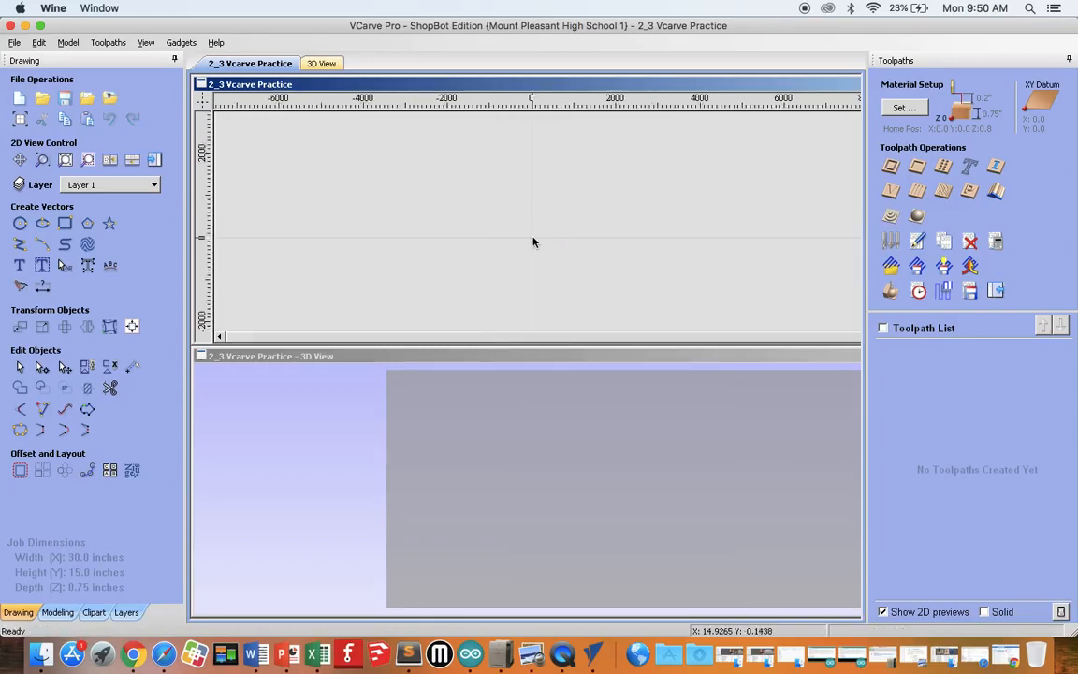
{"action": "scroll", "coordinate": [533, 241], "scroll_direction": "up", "scroll_amount": 8}
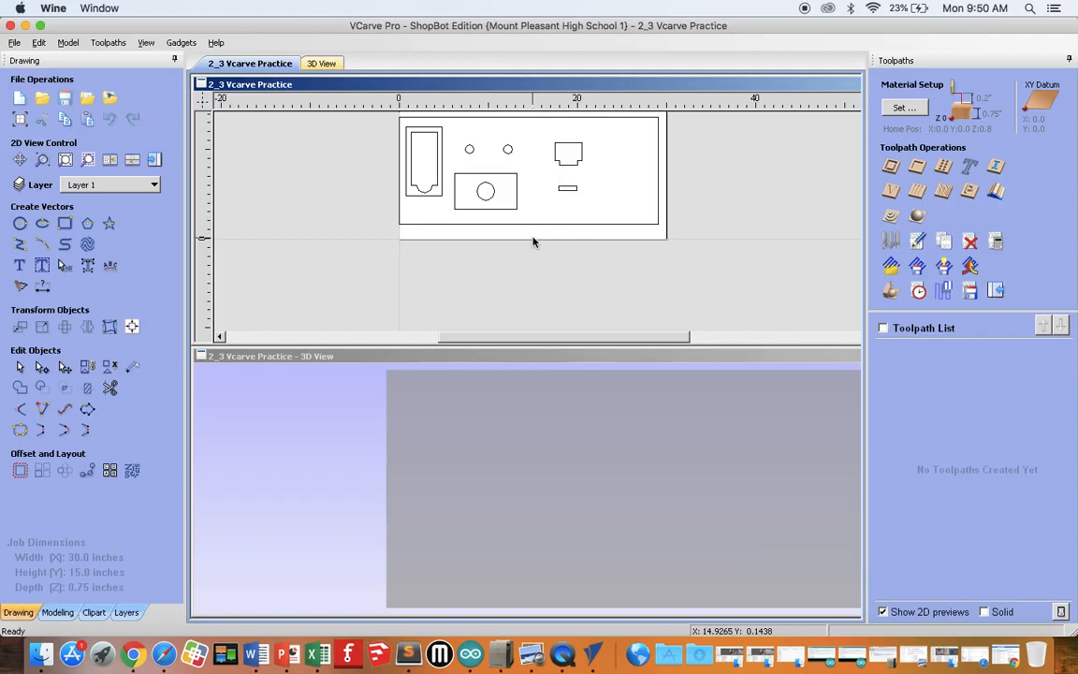
{"action": "scroll", "coordinate": [533, 241], "scroll_direction": "up", "scroll_amount": 5}
{"action": "scroll", "coordinate": [532, 241], "scroll_direction": "down", "scroll_amount": 4}
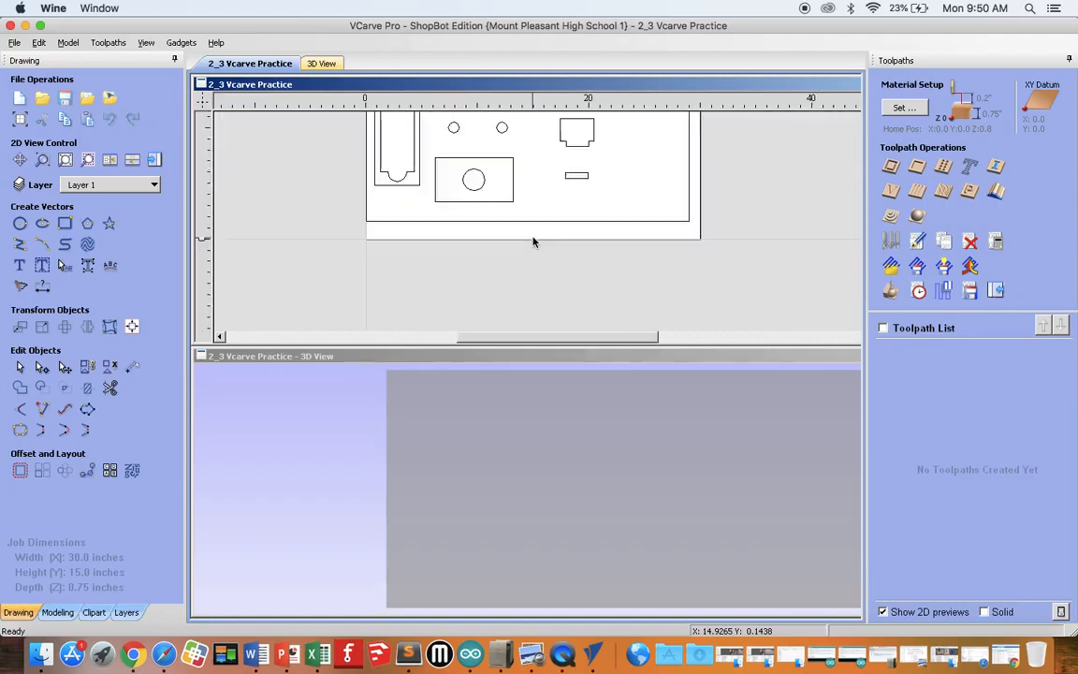
{"action": "scroll", "coordinate": [532, 241], "scroll_direction": "down", "scroll_amount": 4}
{"action": "scroll", "coordinate": [533, 242], "scroll_direction": "up", "scroll_amount": 2}
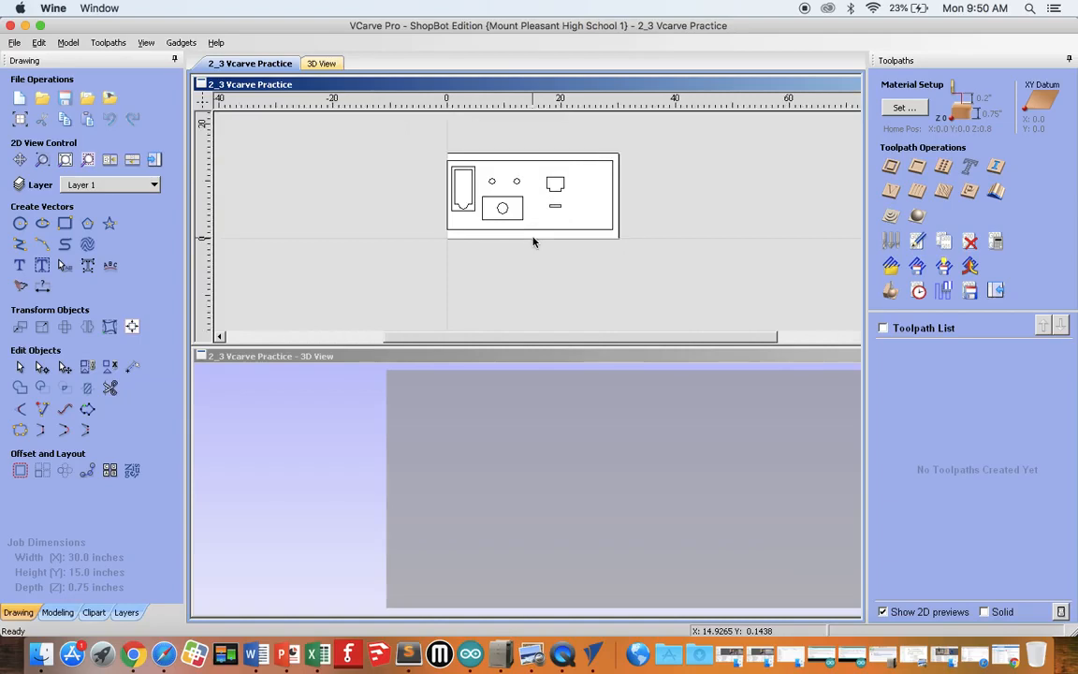
{"action": "scroll", "coordinate": [533, 241], "scroll_direction": "down", "scroll_amount": 1}
{"action": "scroll", "coordinate": [534, 241], "scroll_direction": "up", "scroll_amount": 1}
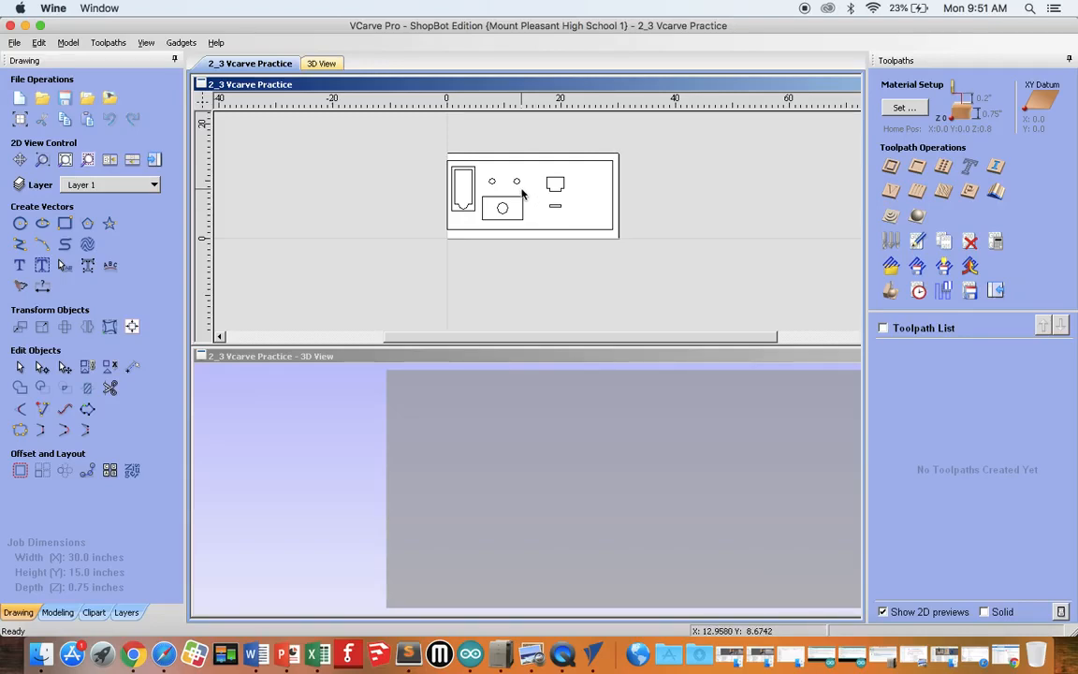
{"action": "mouse_move", "coordinate": [522, 194]}
{"action": "middle_mouse_down"}
{"action": "mouse_move", "coordinate": [650, 223]}
{"action": "mouse_move", "coordinate": [527, 234]}
{"action": "mouse_move", "coordinate": [668, 241]}
{"action": "mouse_move", "coordinate": [587, 175]}
{"action": "mouse_move", "coordinate": [521, 188]}
{"action": "mouse_move", "coordinate": [523, 202]}
{"action": "middle_mouse_up"}
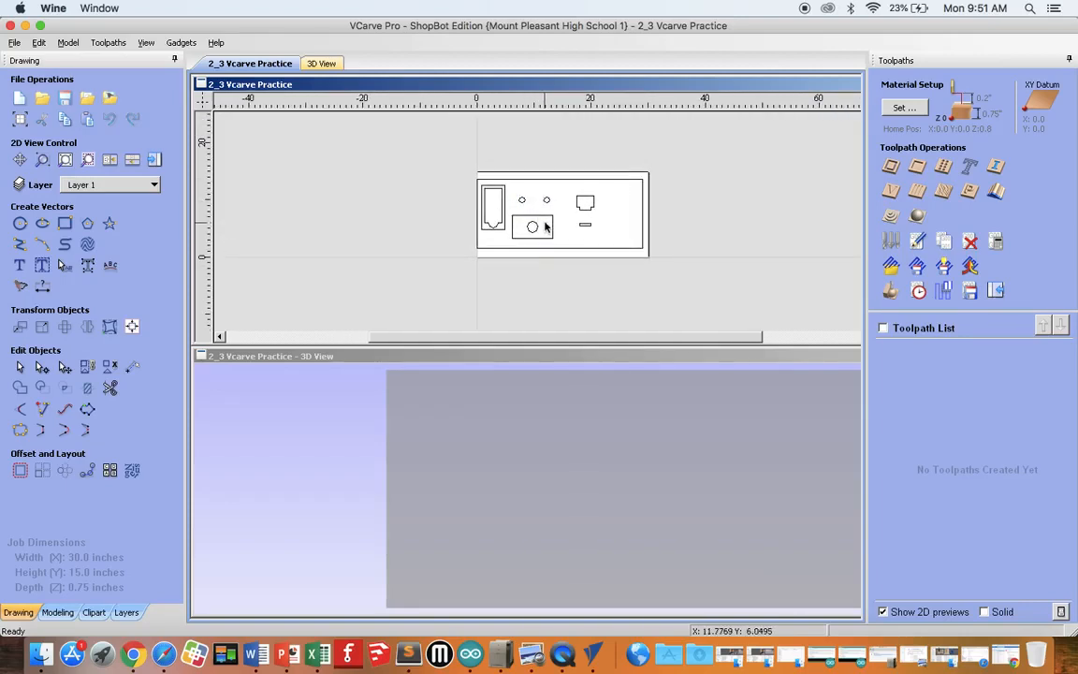
{"action": "scroll", "coordinate": [545, 228], "scroll_direction": "up", "scroll_amount": 4}
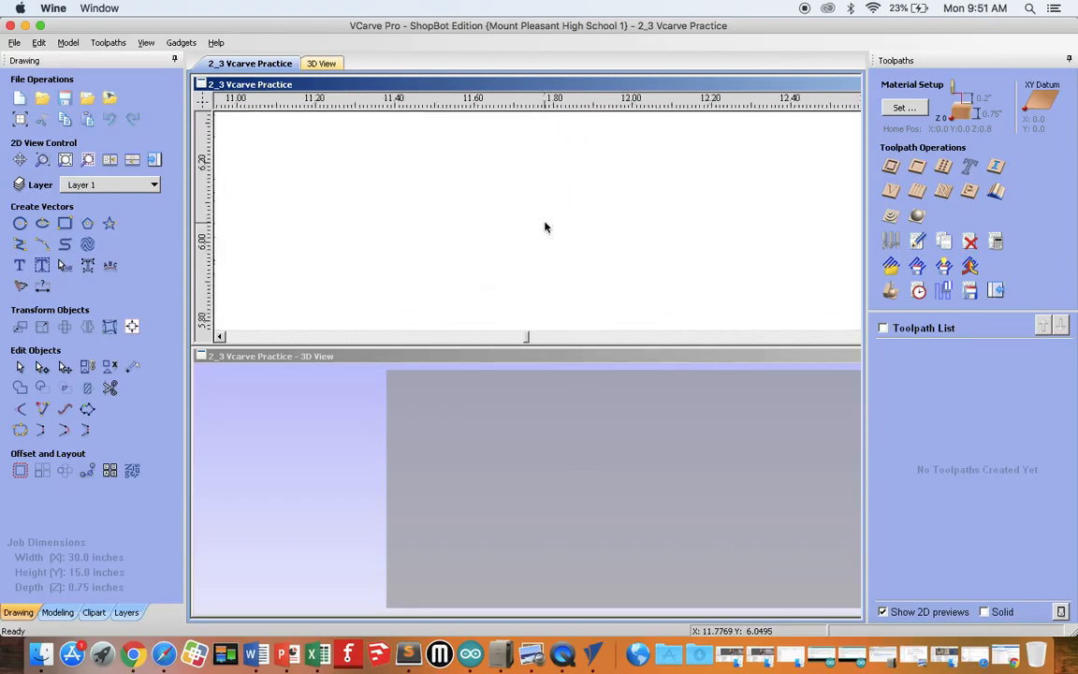
{"action": "scroll", "coordinate": [546, 228], "scroll_direction": "down", "scroll_amount": 4}
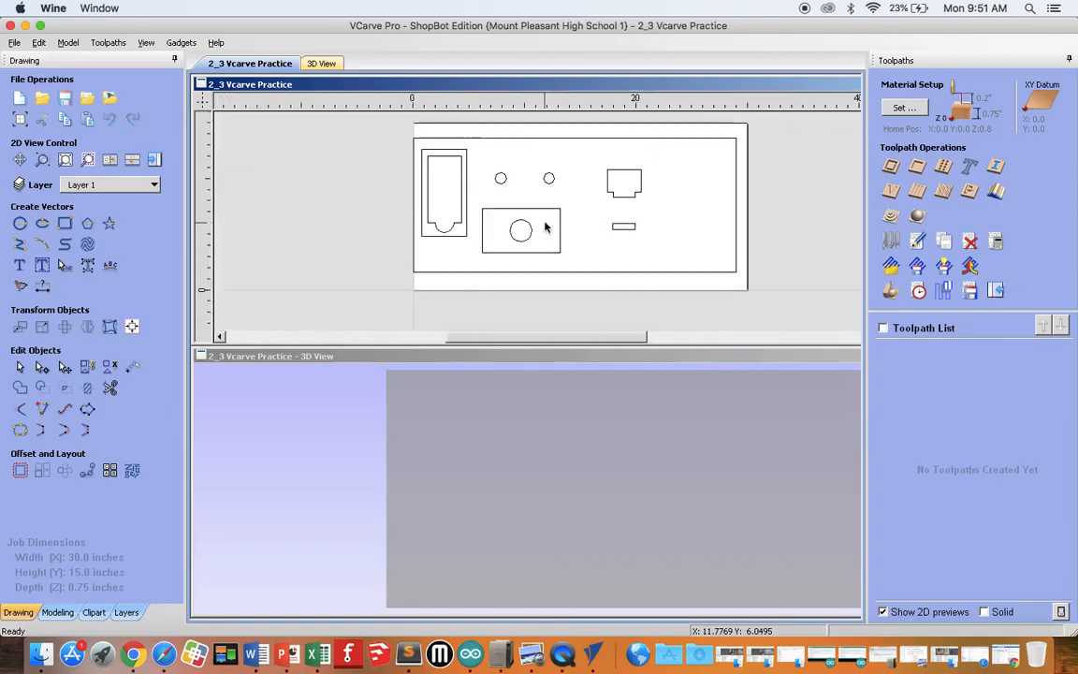
Step: Select all vectors in the drawing and join them with a tolerance of .0004 inches
{"action": "mouse_move", "coordinate": [398, 119]}
{"action": "left_mouse_down"}
{"action": "mouse_move", "coordinate": [728, 240]}
{"action": "mouse_move", "coordinate": [765, 298]}
{"action": "left_mouse_up"}
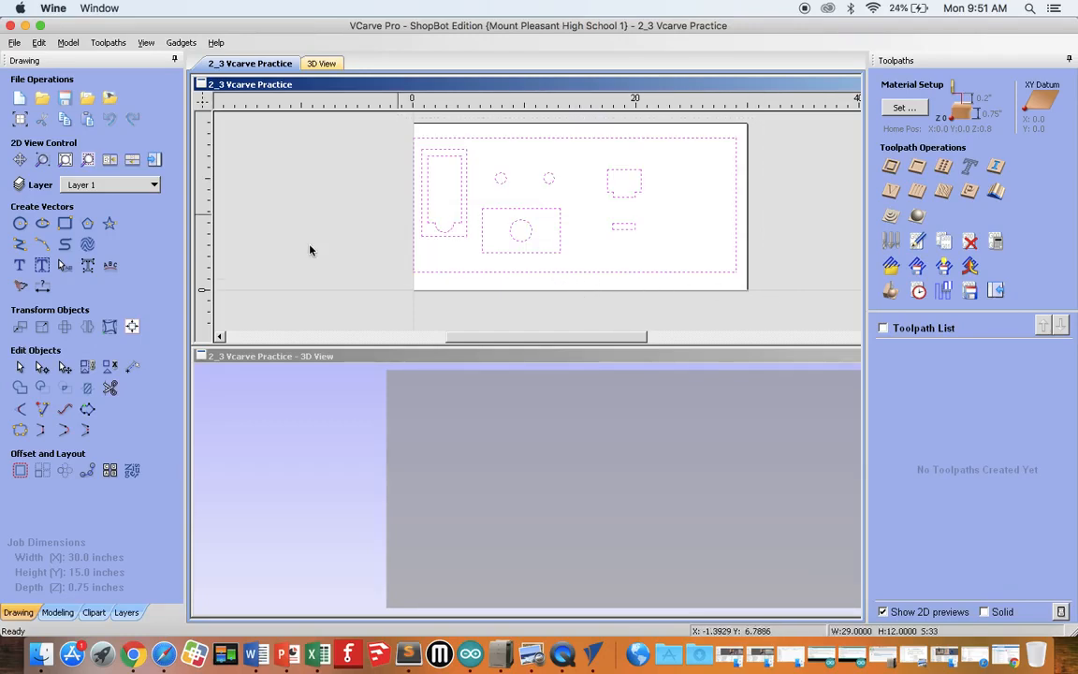
{"action": "left_click", "coordinate": [20, 430]}
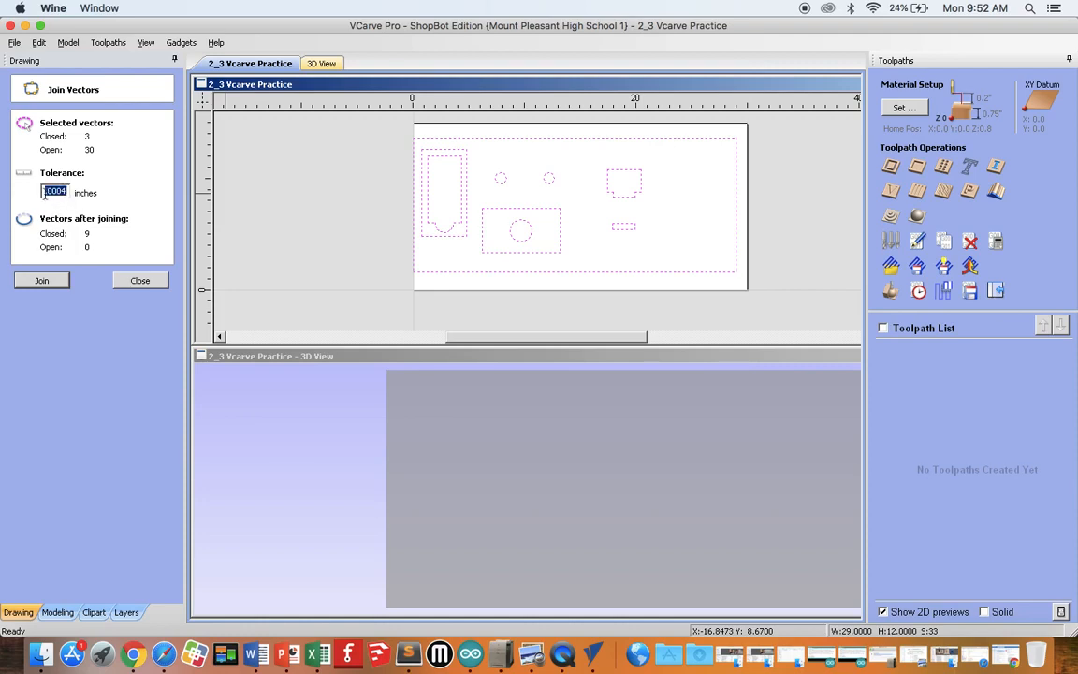
{"action": "left_click", "coordinate": [43, 281]}
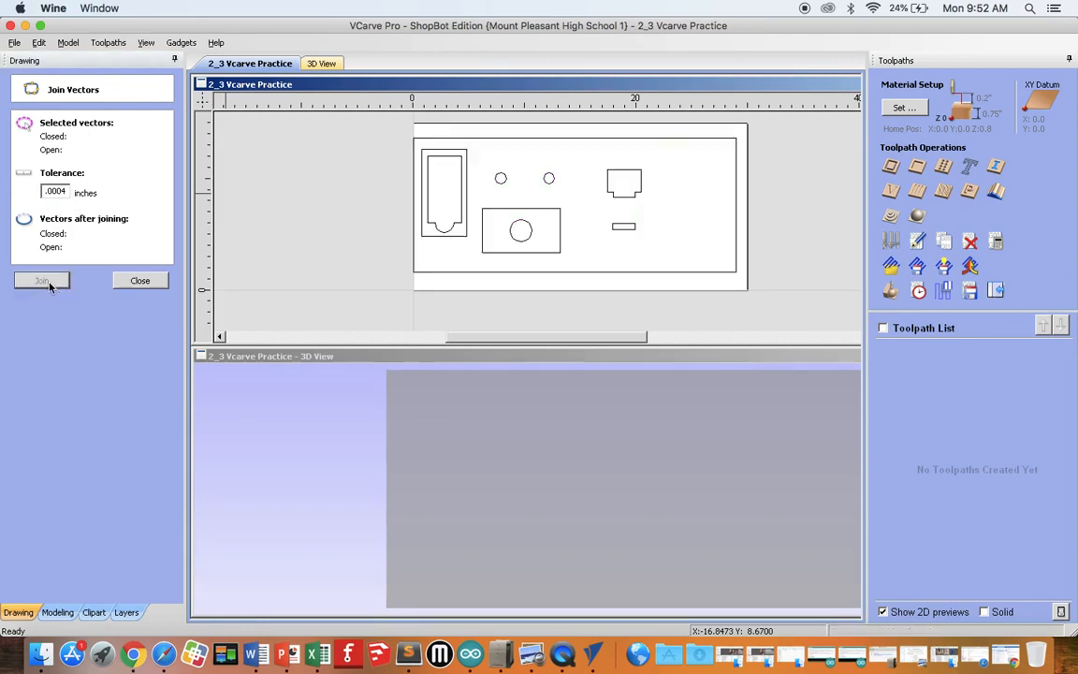
{"action": "left_click", "coordinate": [134, 281]}
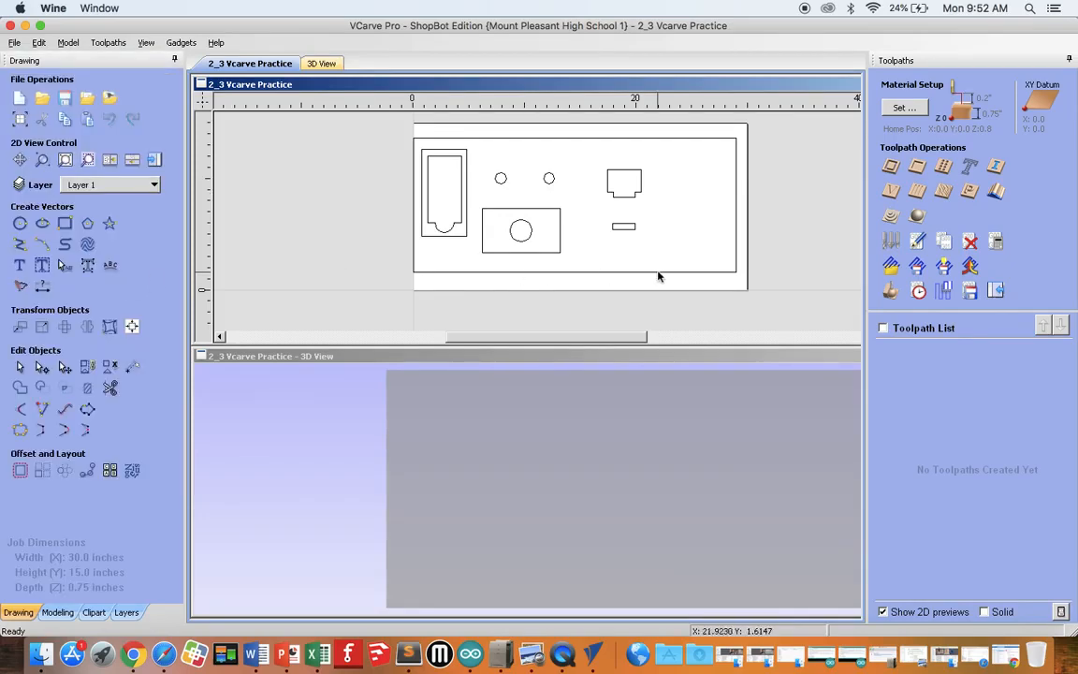
Step: Check the joined shapes by selecting the large circle's rectangle, the notched shape and the small rectangle individually, then clear the selection
{"action": "left_click", "coordinate": [562, 234]}
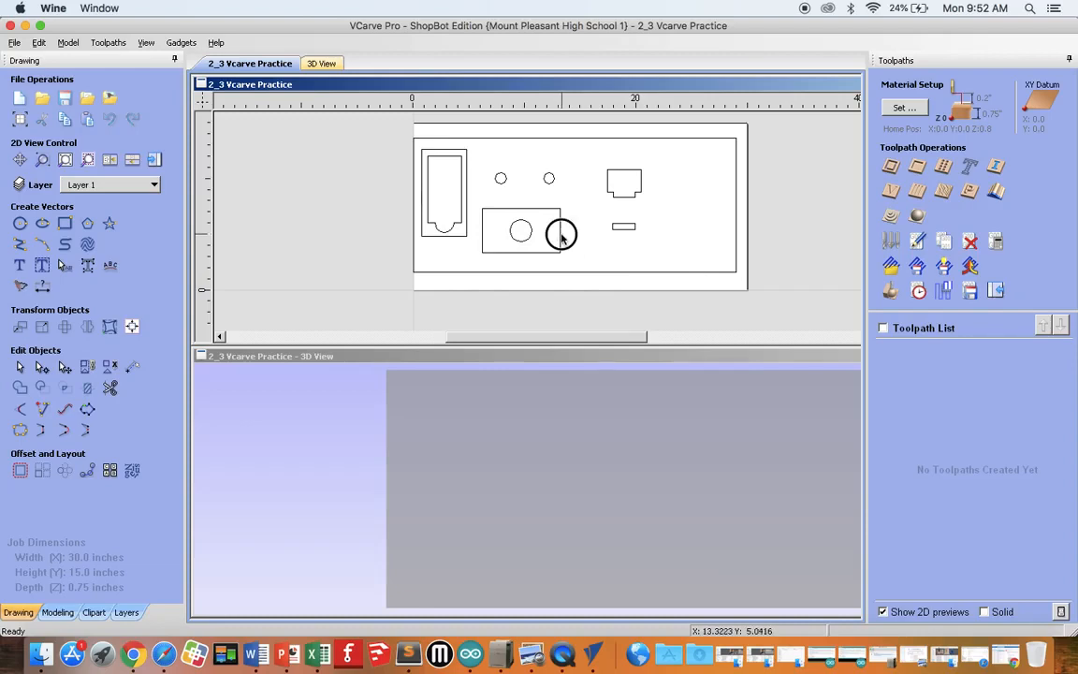
{"action": "left_click", "coordinate": [582, 243]}
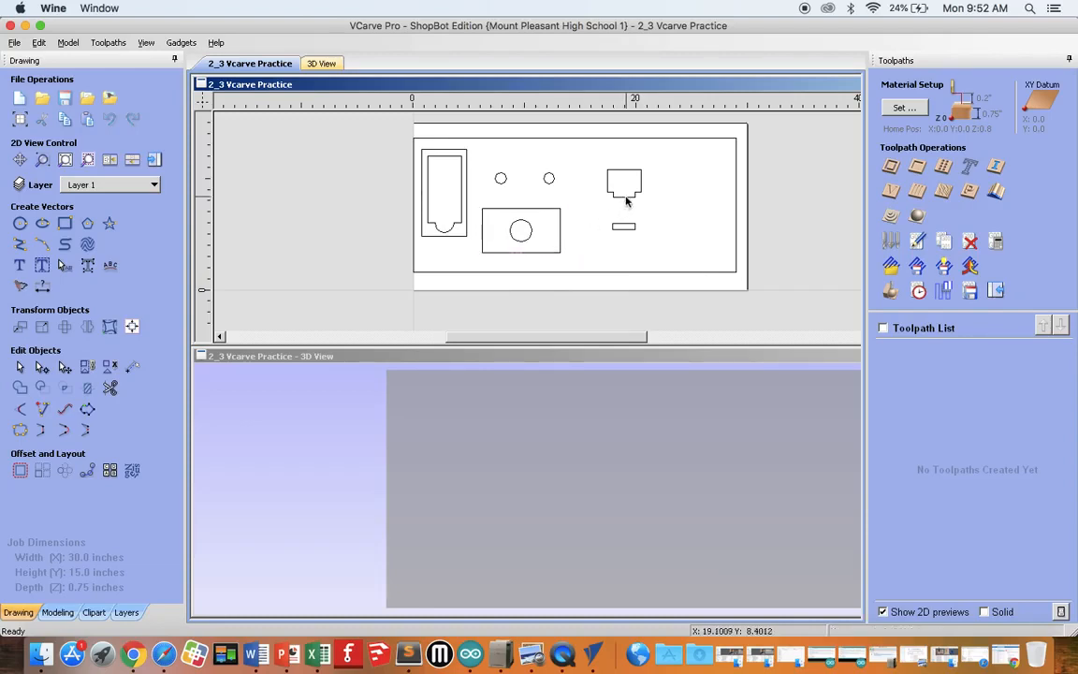
{"action": "left_click", "coordinate": [627, 196]}
{"action": "left_click", "coordinate": [655, 221]}
{"action": "left_click", "coordinate": [631, 233]}
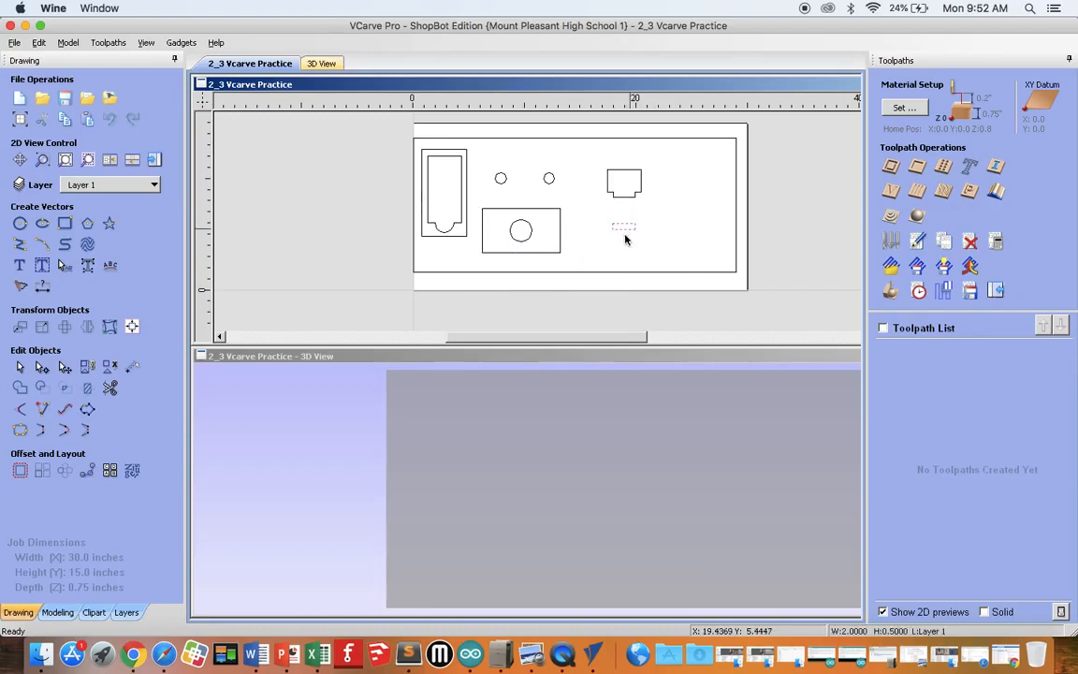
{"action": "left_click", "coordinate": [592, 249]}
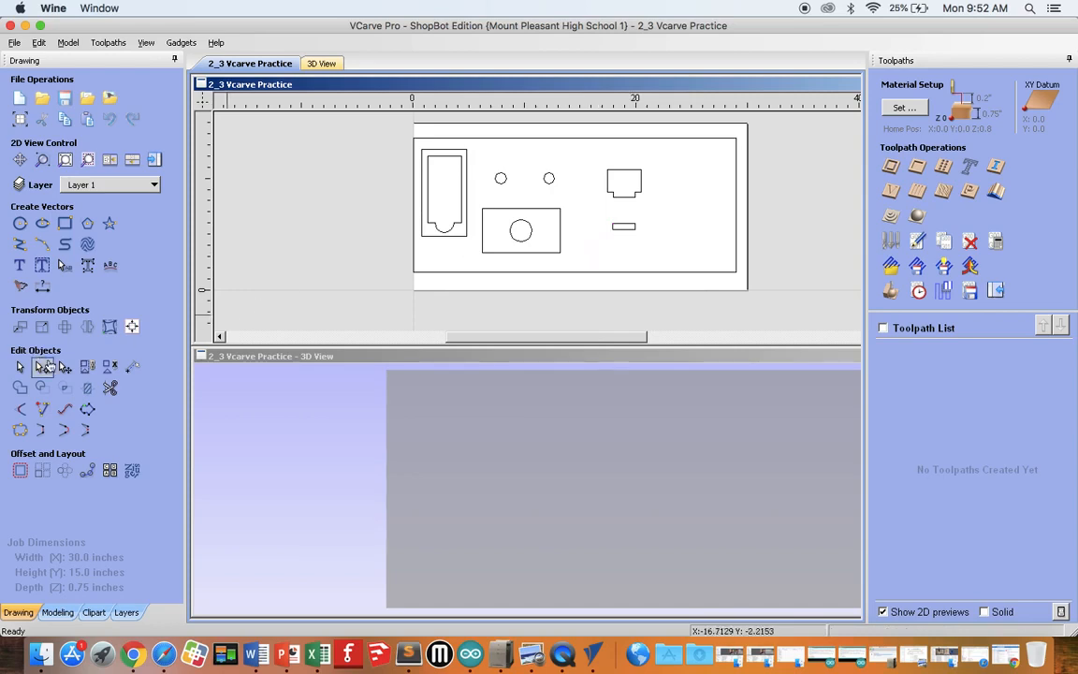
Step: Put the rectangle around the large circle into move mode, nudge it about 2 inches to the right, and nudge it back
{"action": "left_click", "coordinate": [65, 368]}
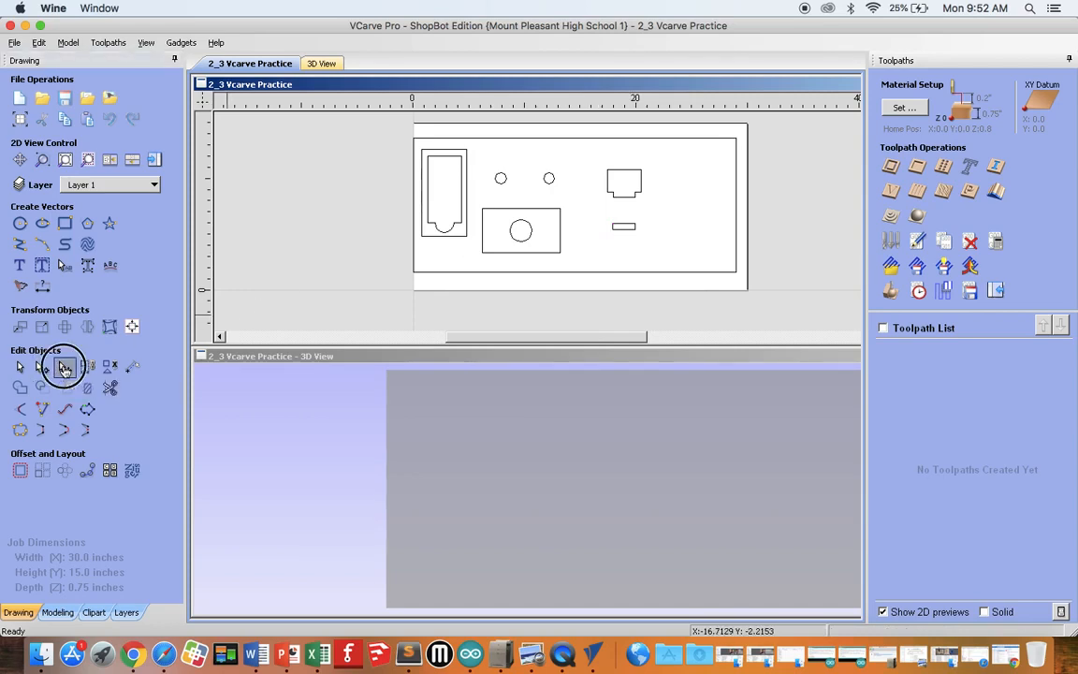
{"action": "left_click", "coordinate": [560, 225]}
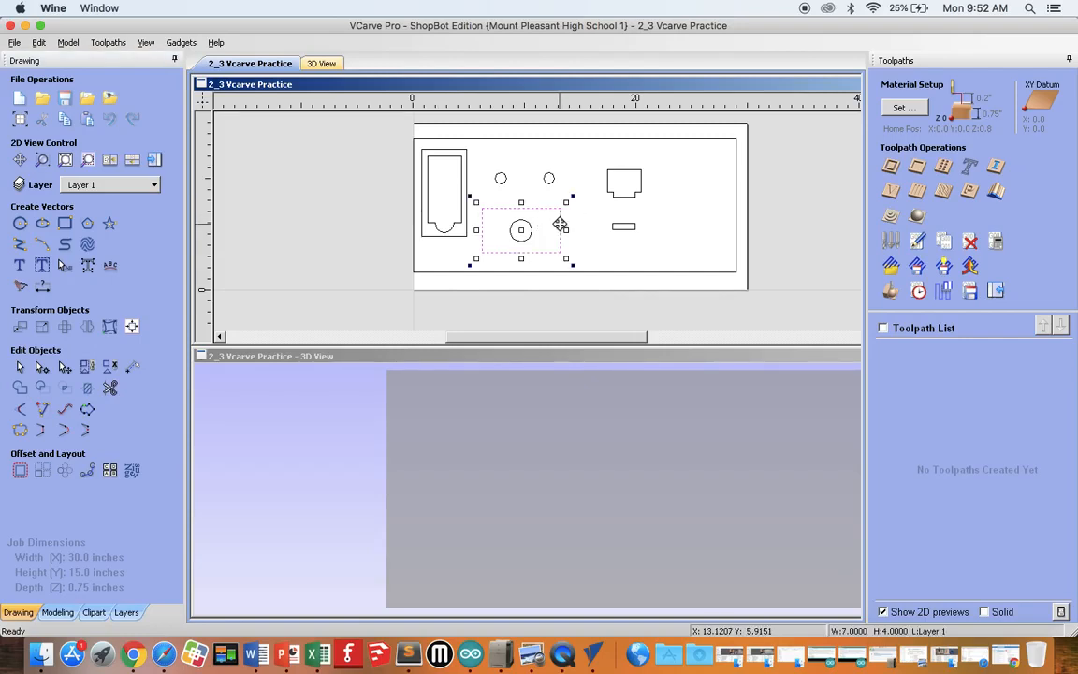
{"action": "key", "text": "Right"}
{"action": "key", "text": "Right"}
{"action": "key", "text": "Right"}
{"action": "key", "text": "Right"}
{"action": "key", "text": "Right"}
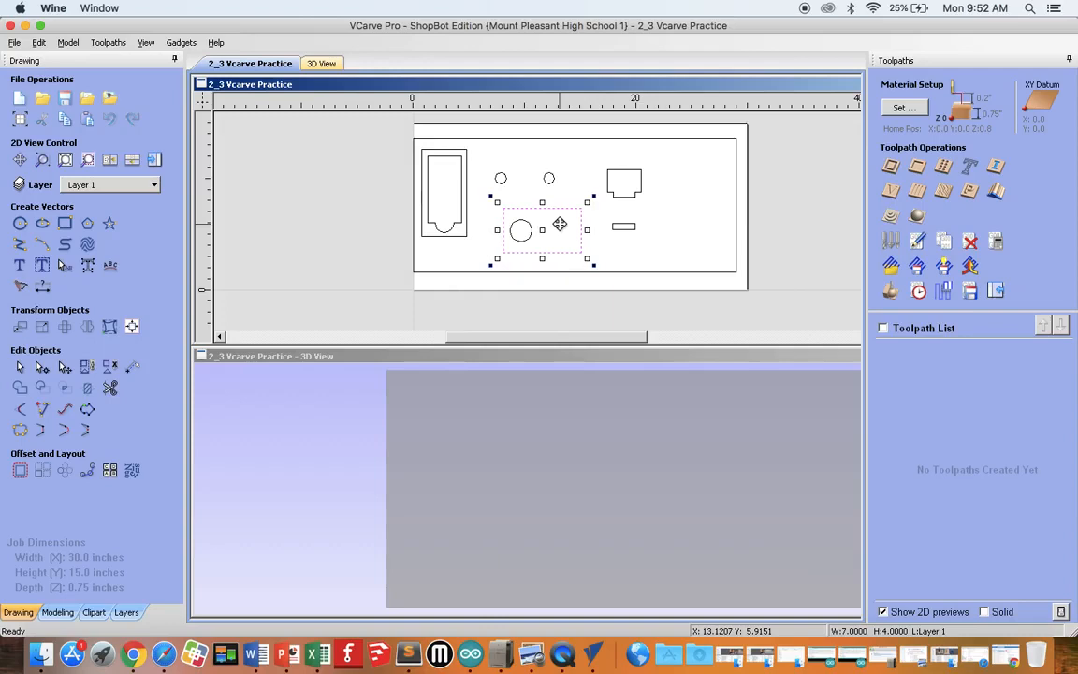
{"action": "key", "text": "Left"}
{"action": "key", "text": "Left"}
{"action": "key", "text": "Left"}
{"action": "key", "text": "Left"}
{"action": "key", "text": "Left"}
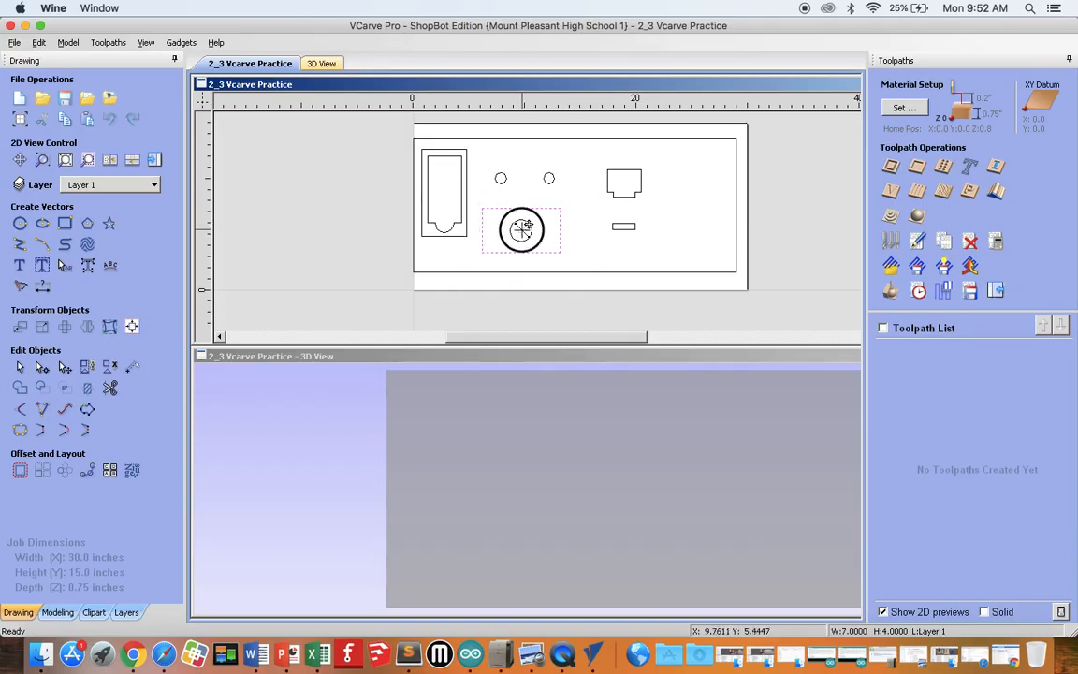
Step: Try moving only the rectangle off the large circle, undo that move, and clear the selection
{"action": "left_click_drag", "start_coordinate": [526, 227], "coordinate": [574, 217]}
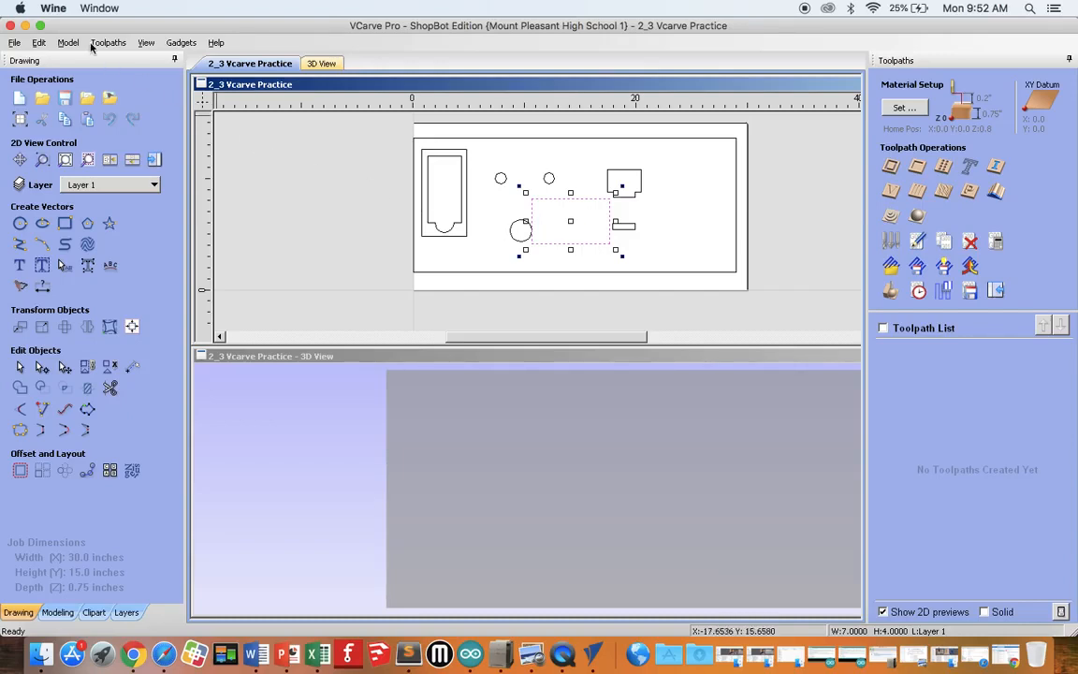
{"action": "left_click", "coordinate": [39, 42]}
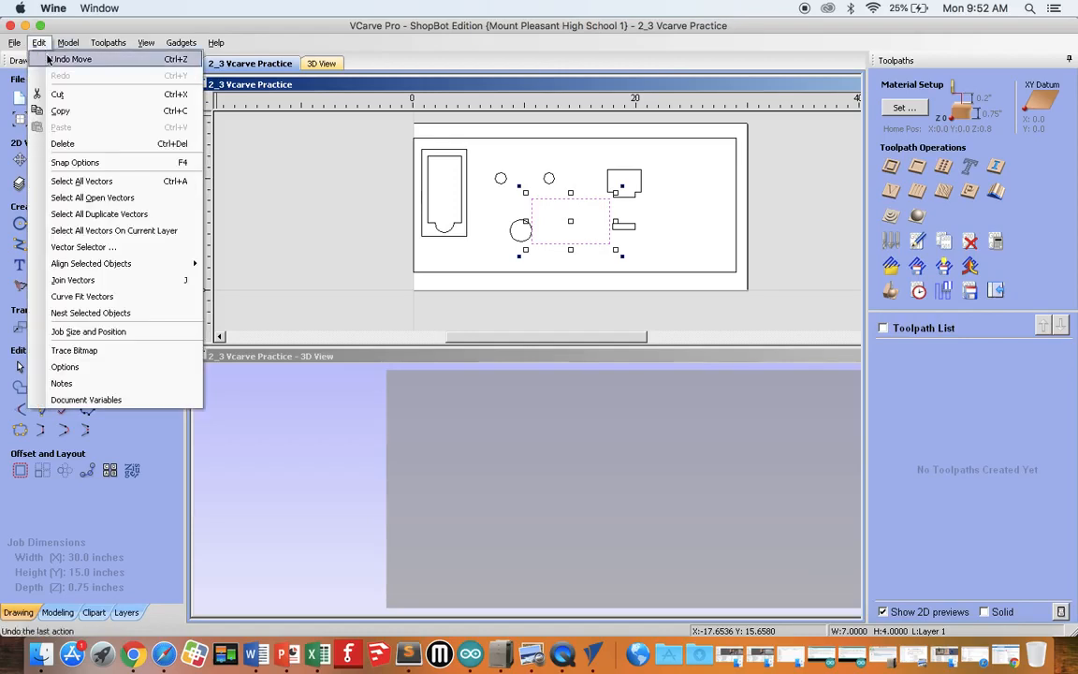
{"action": "left_click", "coordinate": [44, 53]}
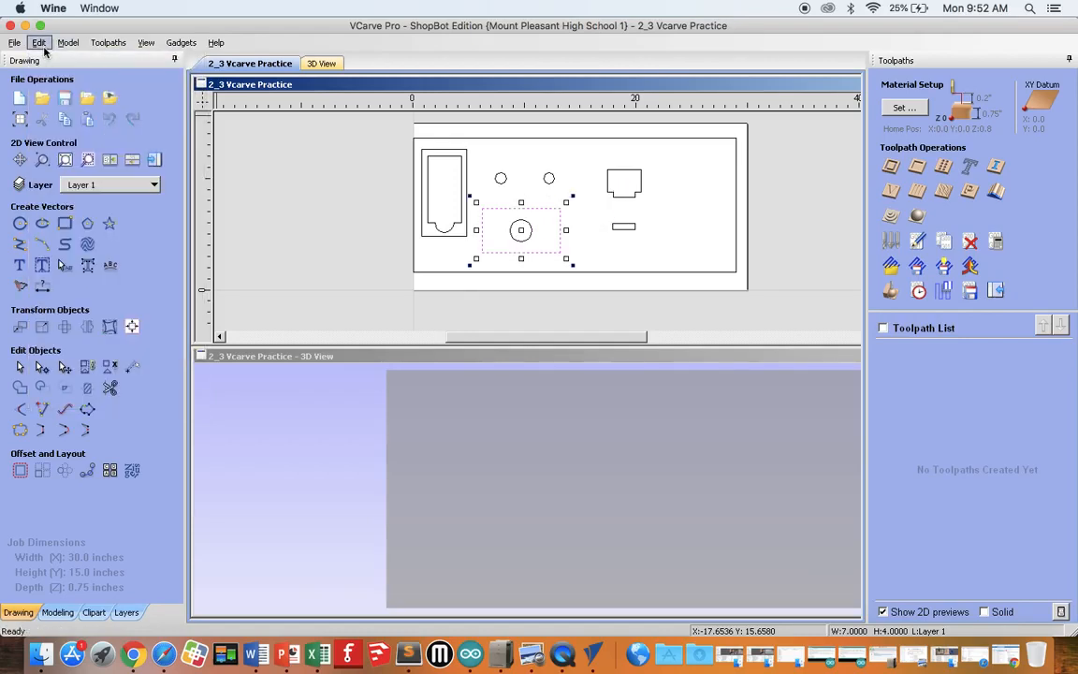
{"action": "left_click", "coordinate": [592, 245]}
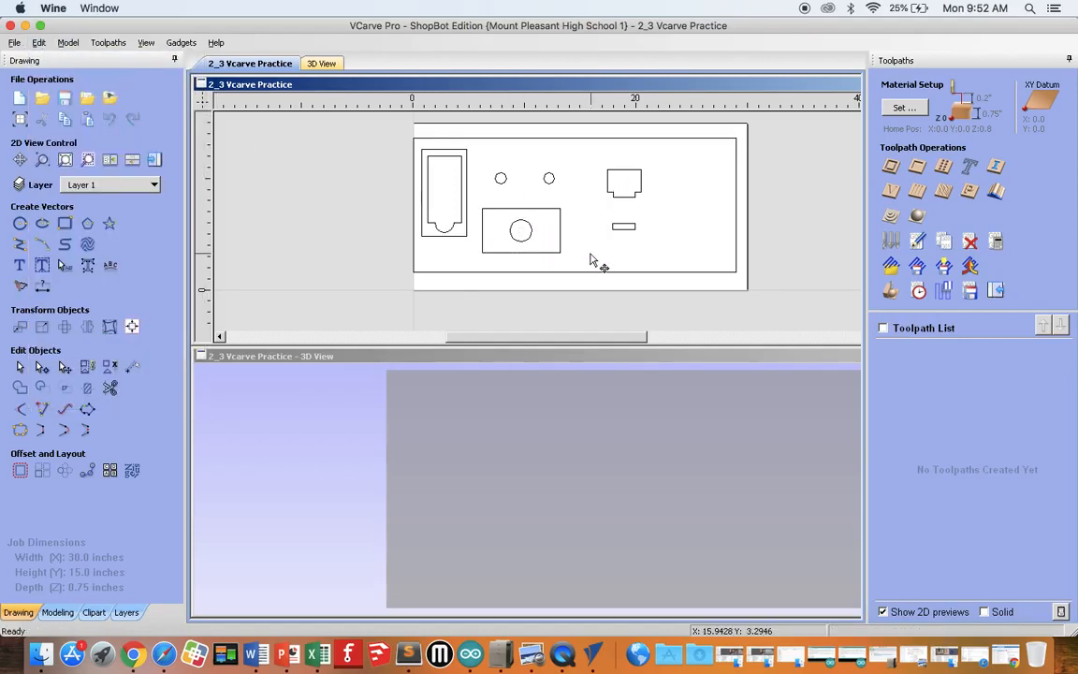
Step: Select the large circle together with its surrounding rectangle and move both about 14 inches to the right
{"action": "left_click_drag", "start_coordinate": [475, 198], "coordinate": [573, 265]}
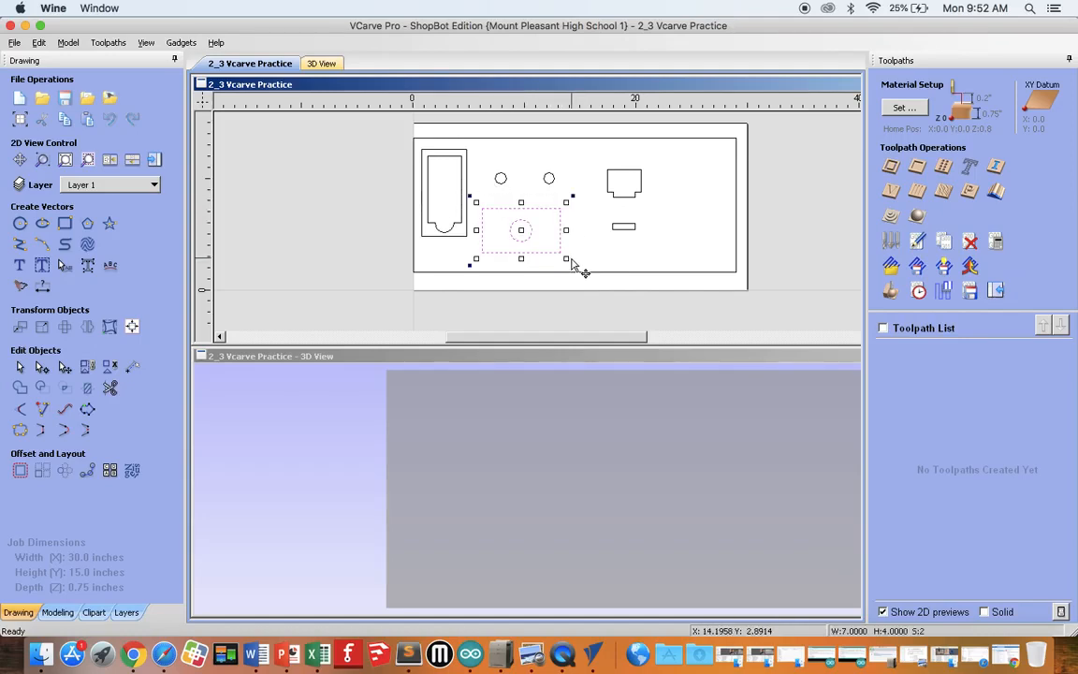
{"action": "left_click", "coordinate": [592, 266]}
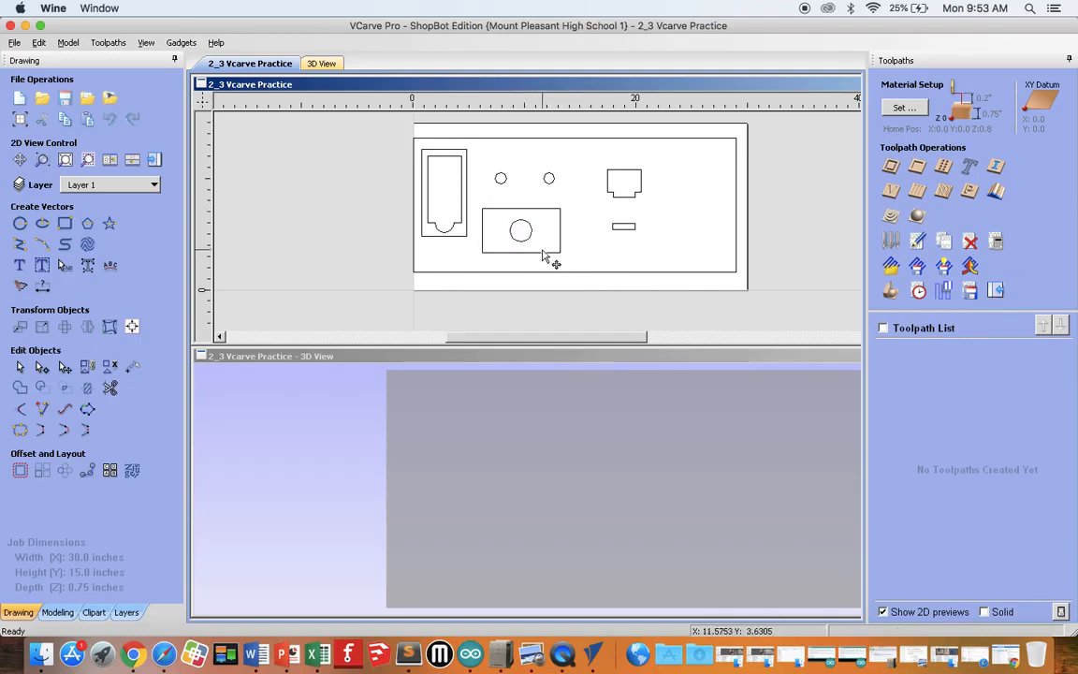
{"action": "left_click", "coordinate": [542, 251]}
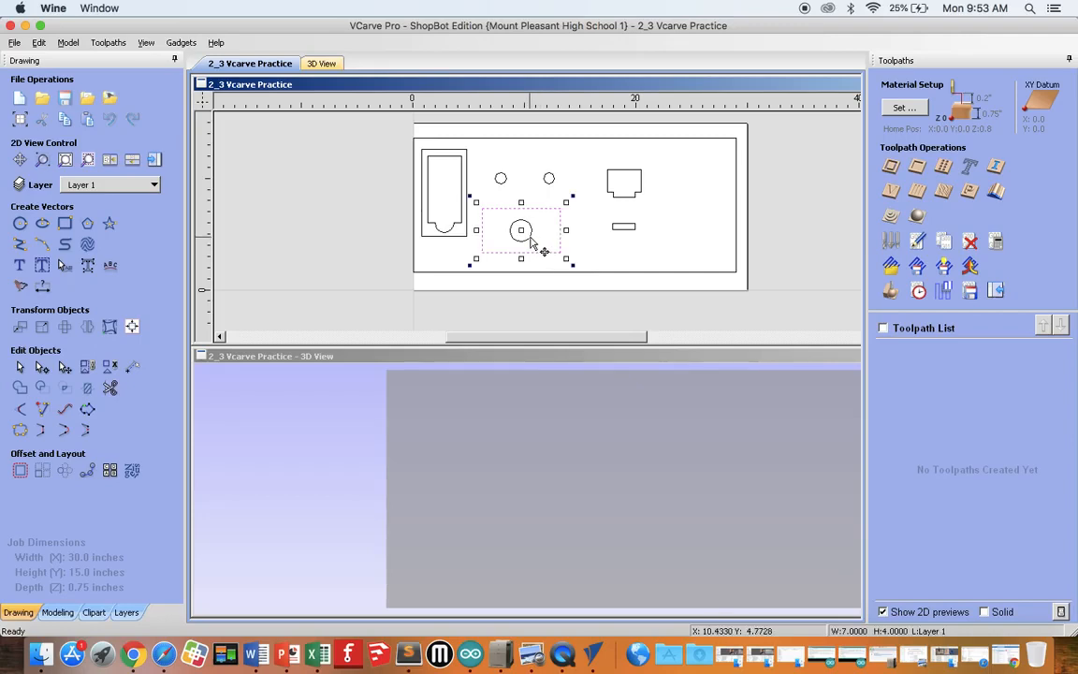
{"action": "left_click", "coordinate": [530, 240], "text": "shift"}
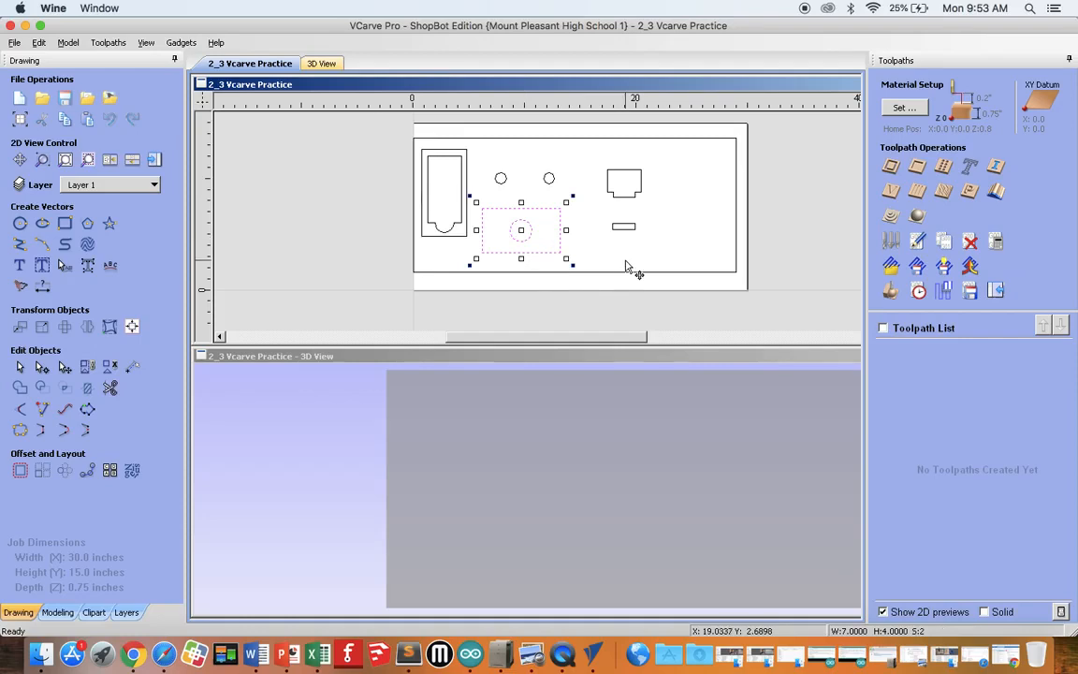
{"action": "left_click_drag", "start_coordinate": [527, 227], "coordinate": [686, 230]}
{"action": "left_click", "coordinate": [567, 244]}
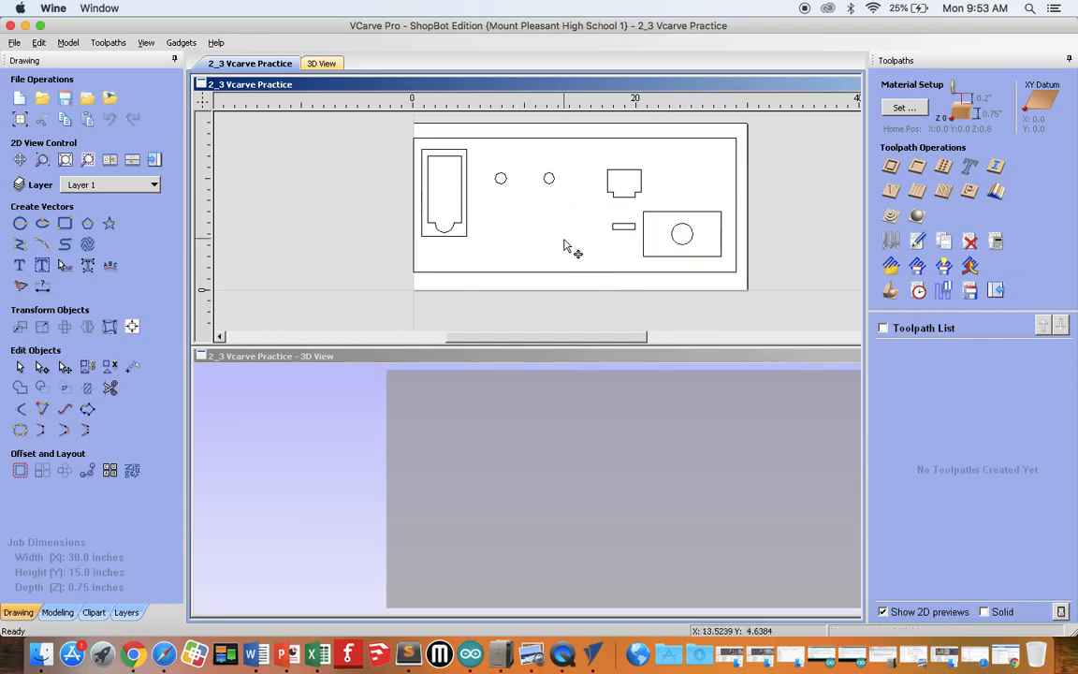
Step: Move the two tall nested outlines together about 1 inch to the right, and place the two small circles just below them
{"action": "left_click", "coordinate": [468, 234]}
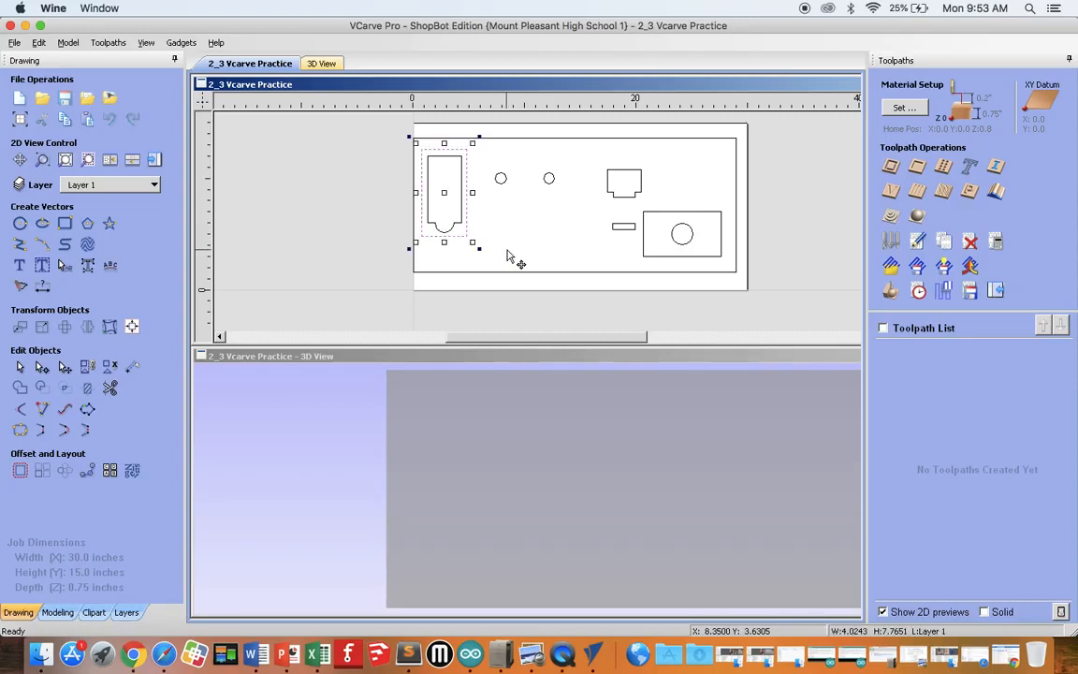
{"action": "left_click", "coordinate": [458, 220], "text": "shift"}
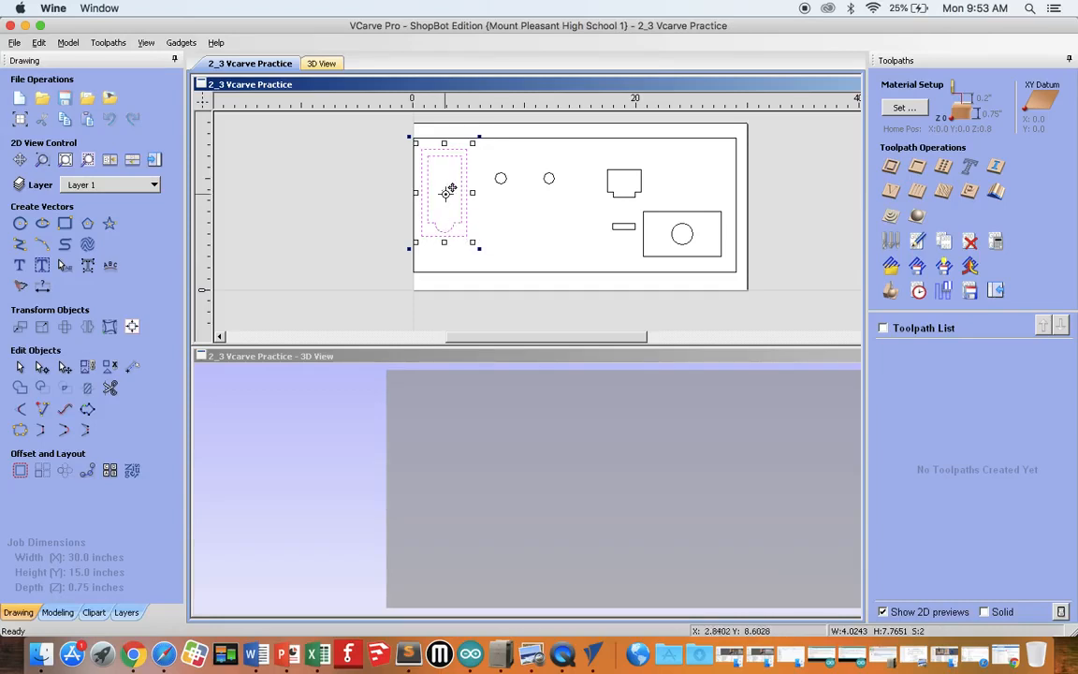
{"action": "left_click_drag", "start_coordinate": [440, 196], "coordinate": [456, 258]}
{"action": "left_click", "coordinate": [550, 234]}
Step: Move the notched shape to just right of the tall nested outlines, and the small 2 x 0.5 inch rectangle directly beneath it
{"action": "left_click_drag", "start_coordinate": [585, 156], "coordinate": [502, 171]}
{"action": "left_click_drag", "start_coordinate": [601, 216], "coordinate": [601, 216]}
{"action": "left_click_drag", "start_coordinate": [637, 229], "coordinate": [505, 199]}
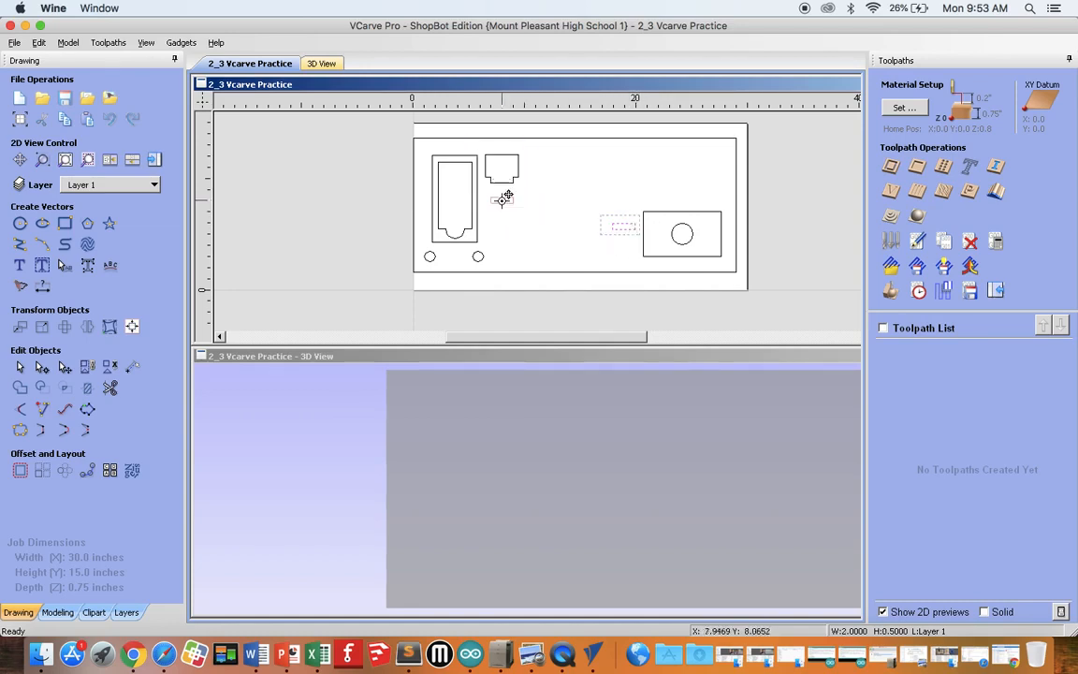
Step: Move the large circle and its surrounding rectangle together to just below the small rectangle, beside the tall nested outlines
{"action": "left_click_drag", "start_coordinate": [623, 191], "coordinate": [721, 265]}
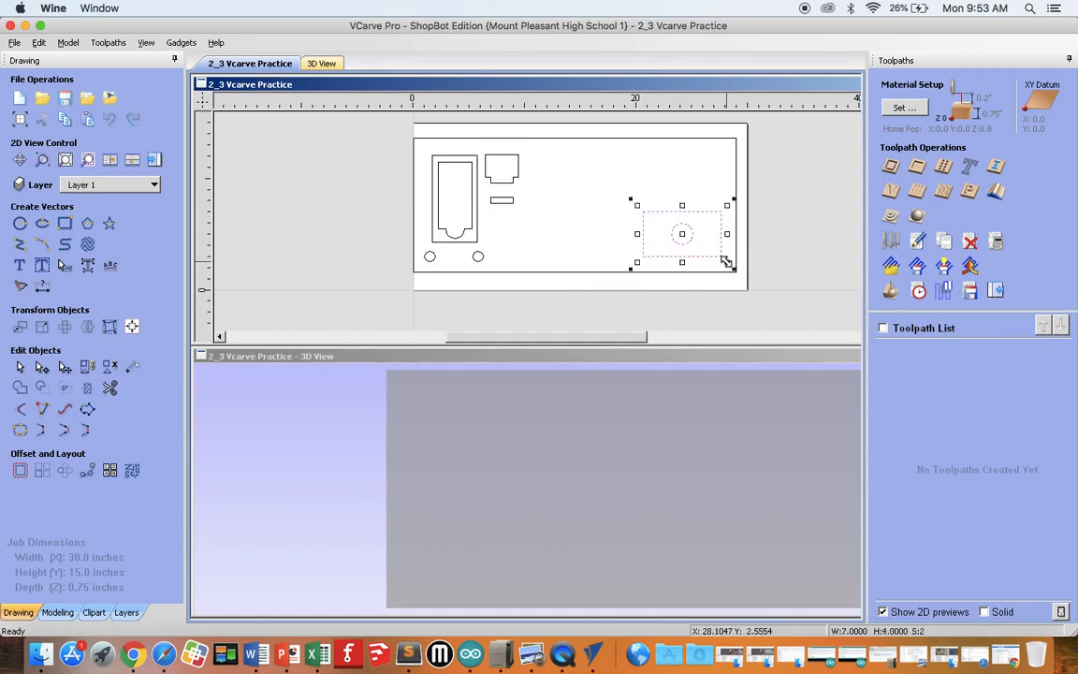
{"action": "left_click_drag", "start_coordinate": [681, 230], "coordinate": [543, 239]}
{"action": "left_click", "coordinate": [617, 233]}
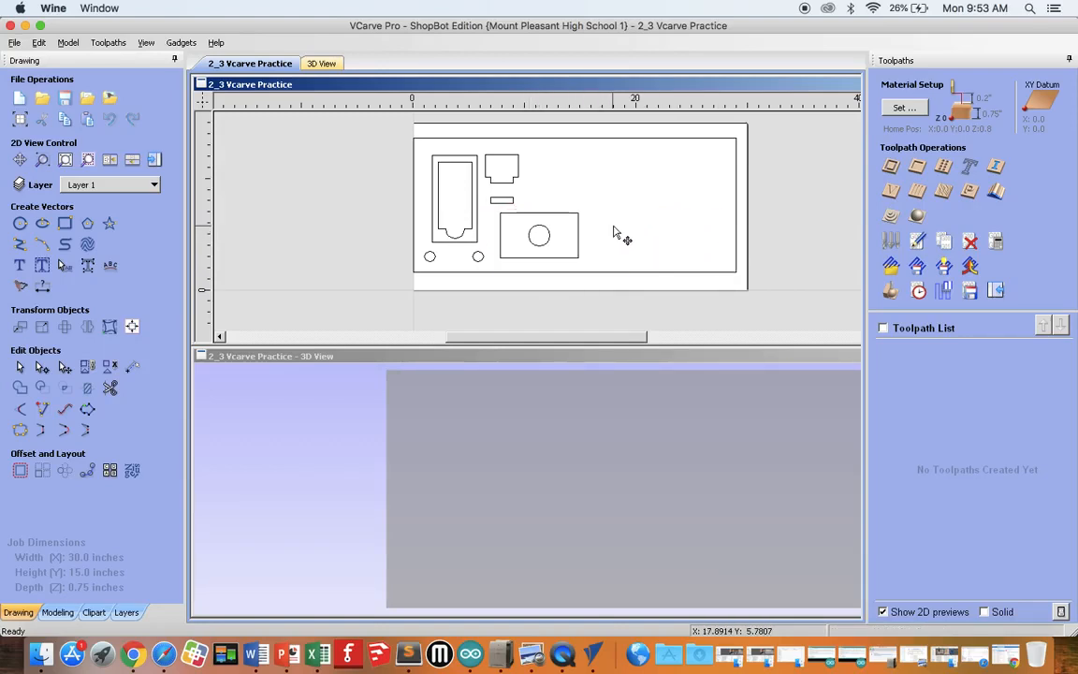